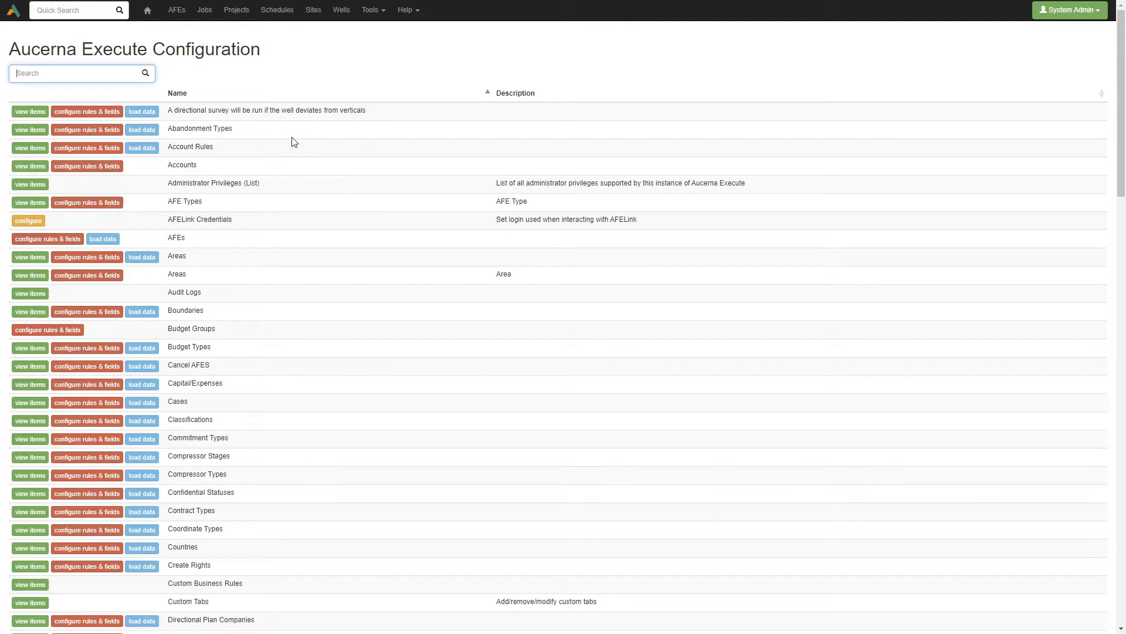
Step: Find the Wells document type by searching for "well" and open its field configuration
text(well)
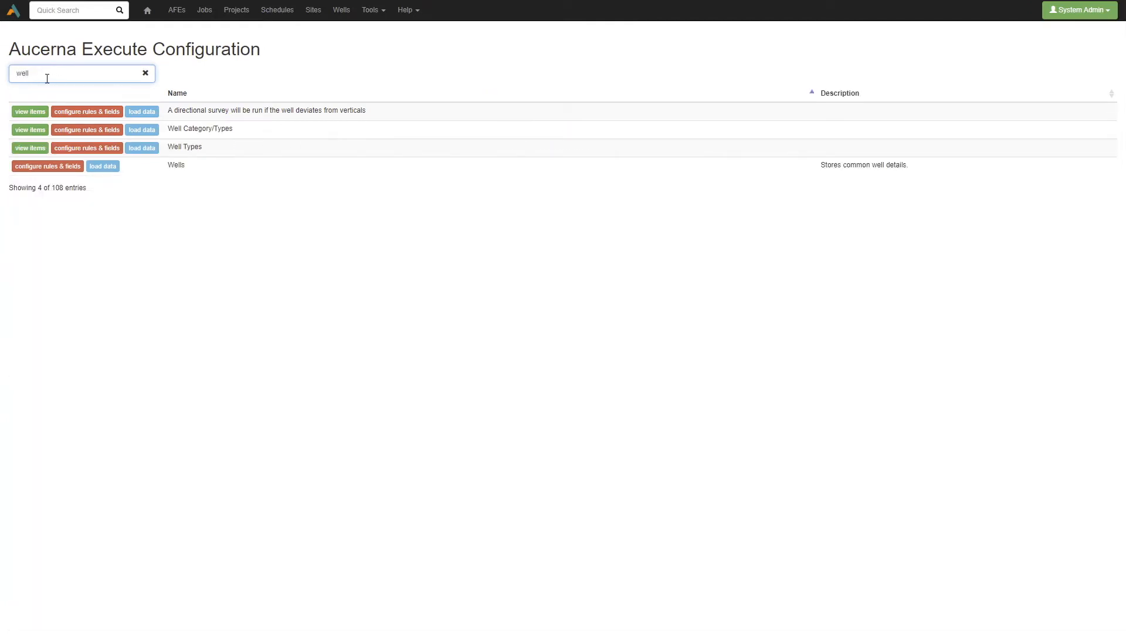
click(59, 168)
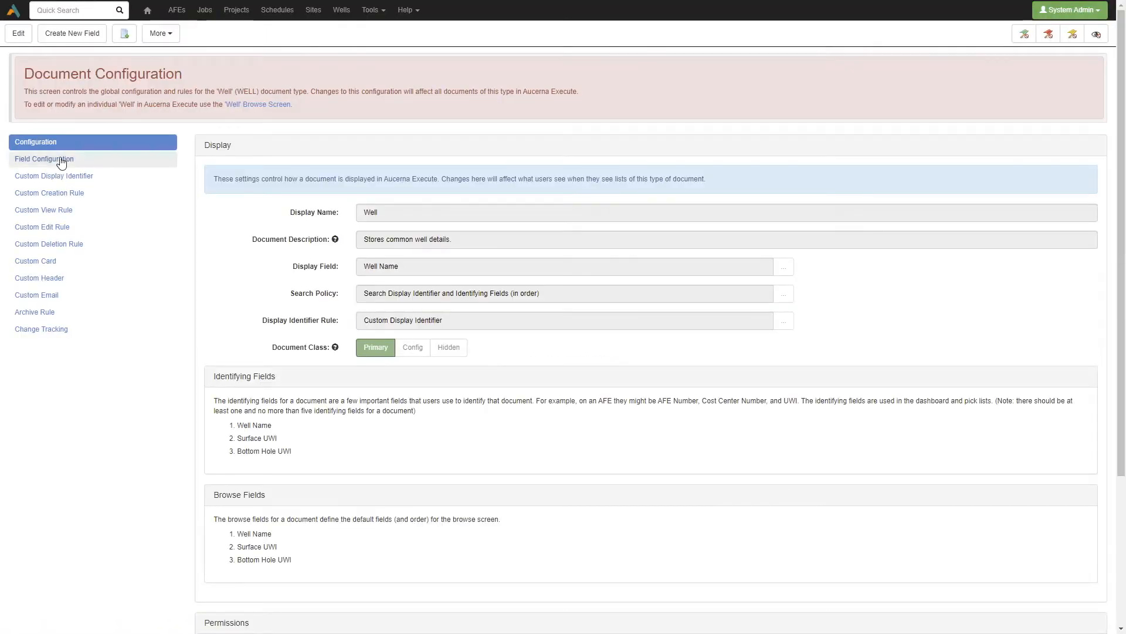
click(61, 159)
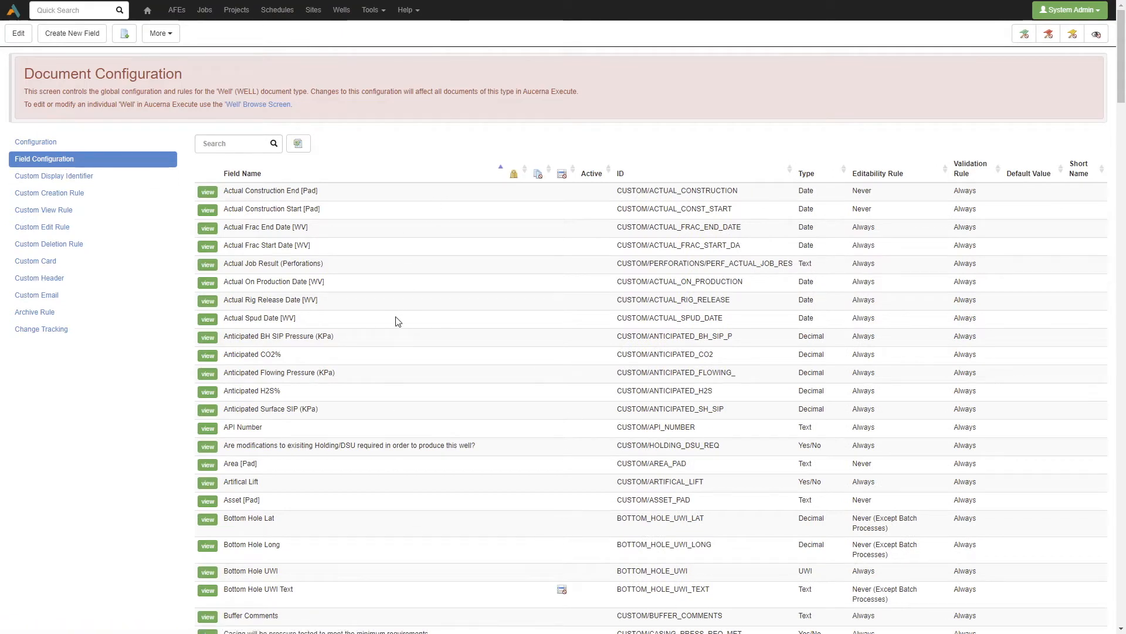
Step: Search the well fields for an existing active-status field using "acti", and clear the search
click(223, 145)
text(act)
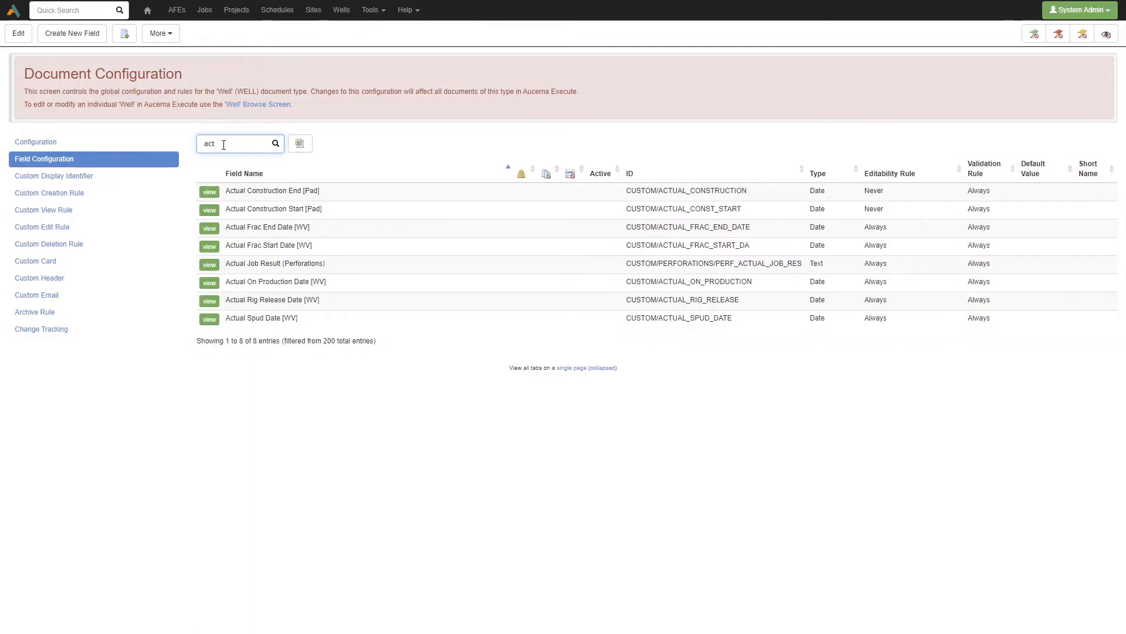
text(i)
key(BackSpace)
key(BackSpace)
key(BackSpace)
key(BackSpace)
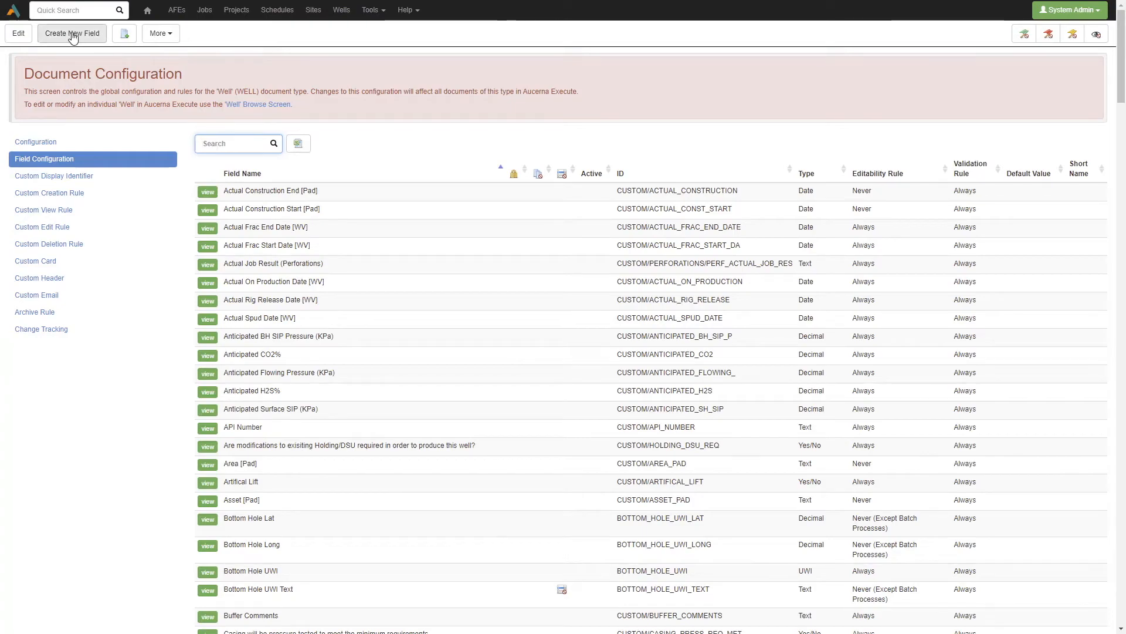
Step: Start a new well field of type Yes/No on the Custom record
click(71, 32)
click(502, 146)
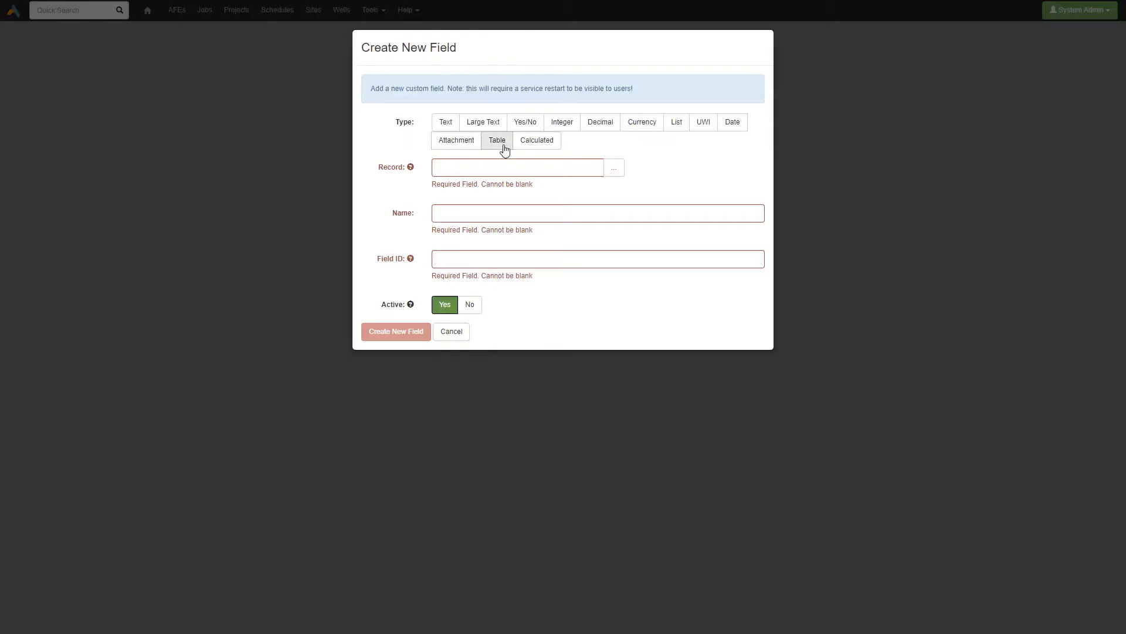
click(524, 124)
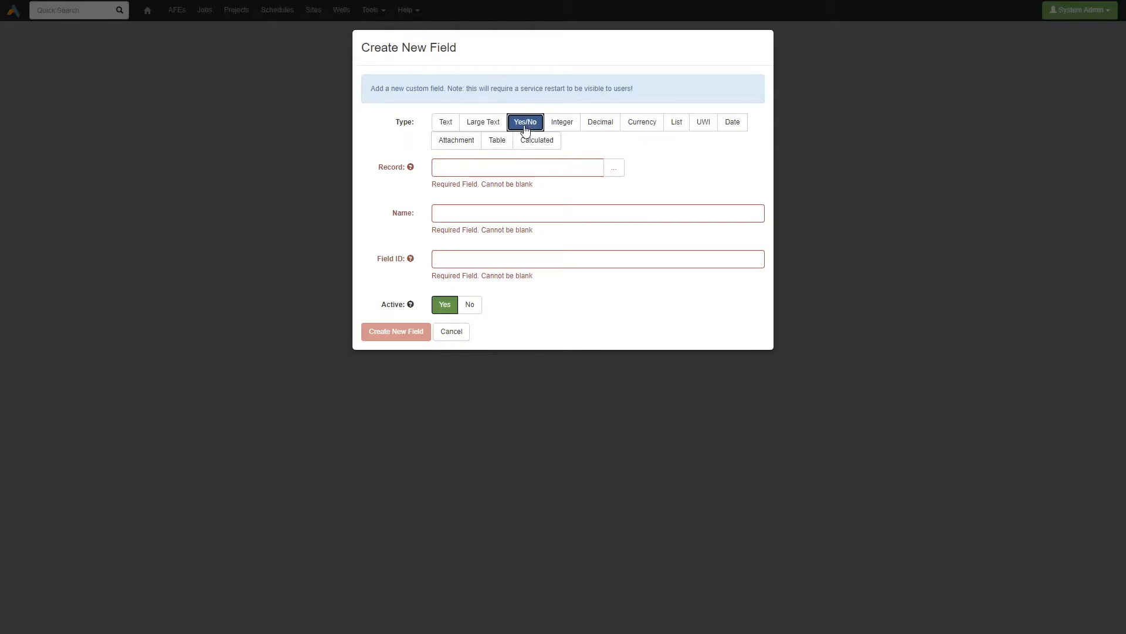
click(616, 170)
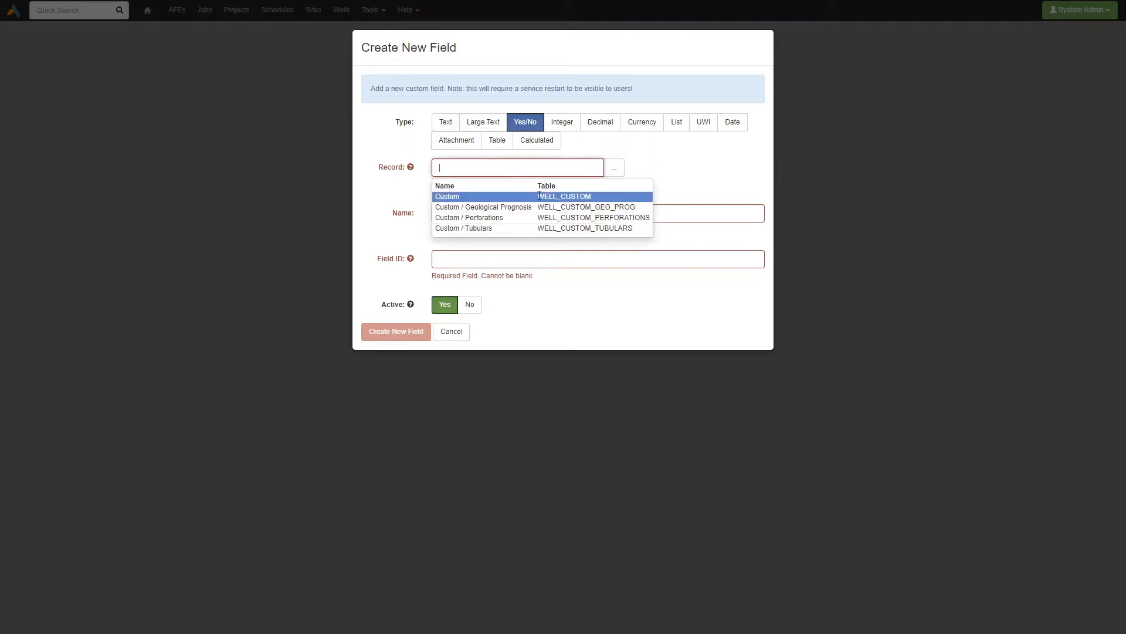
click(574, 196)
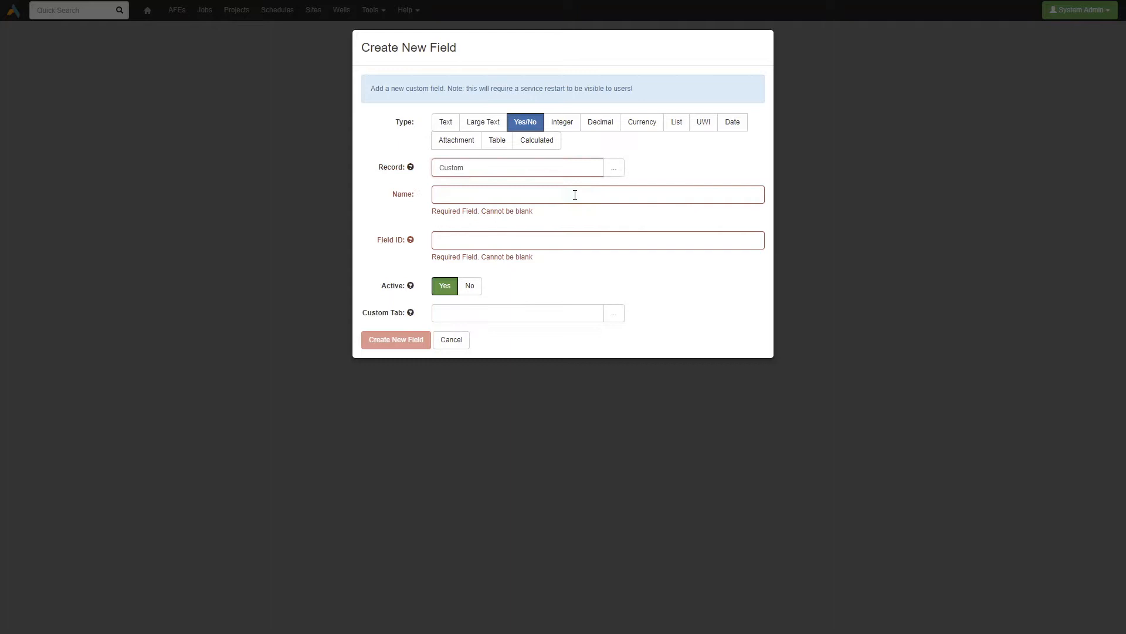
Step: Name the new field Is Active, assign it to the General custom tab, and create it
click(476, 194)
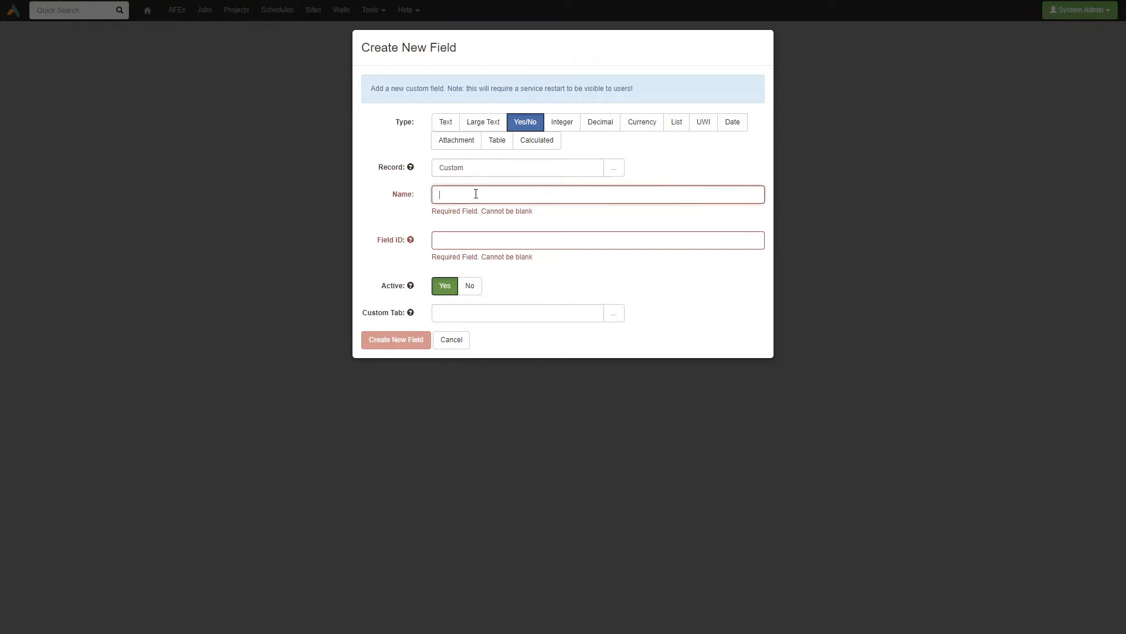
text(Is Acti)
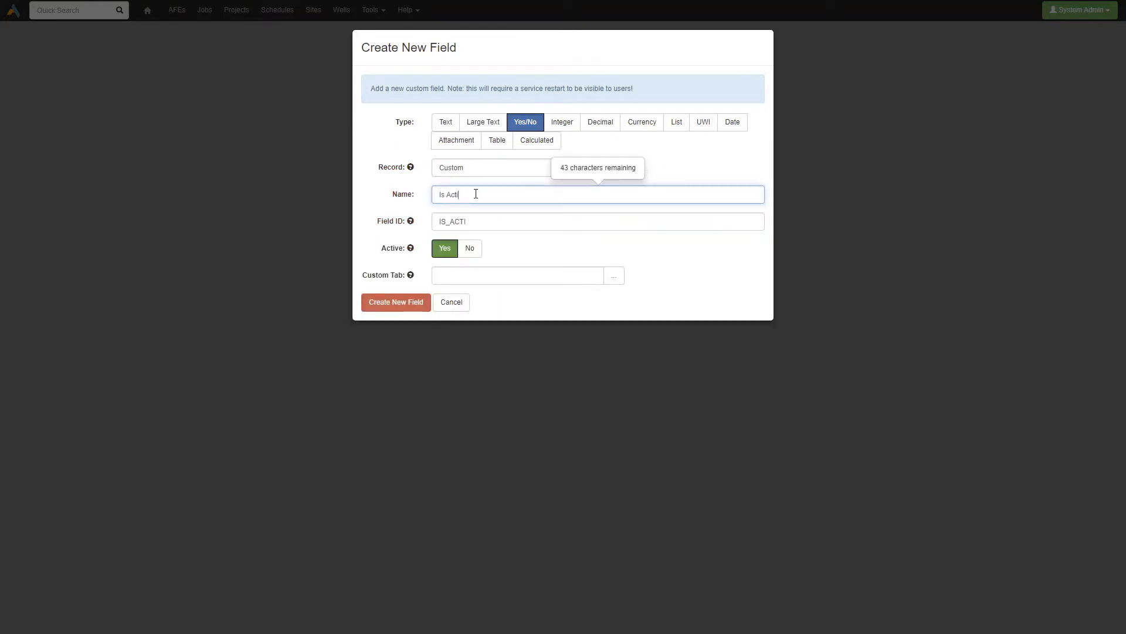
text(ve)
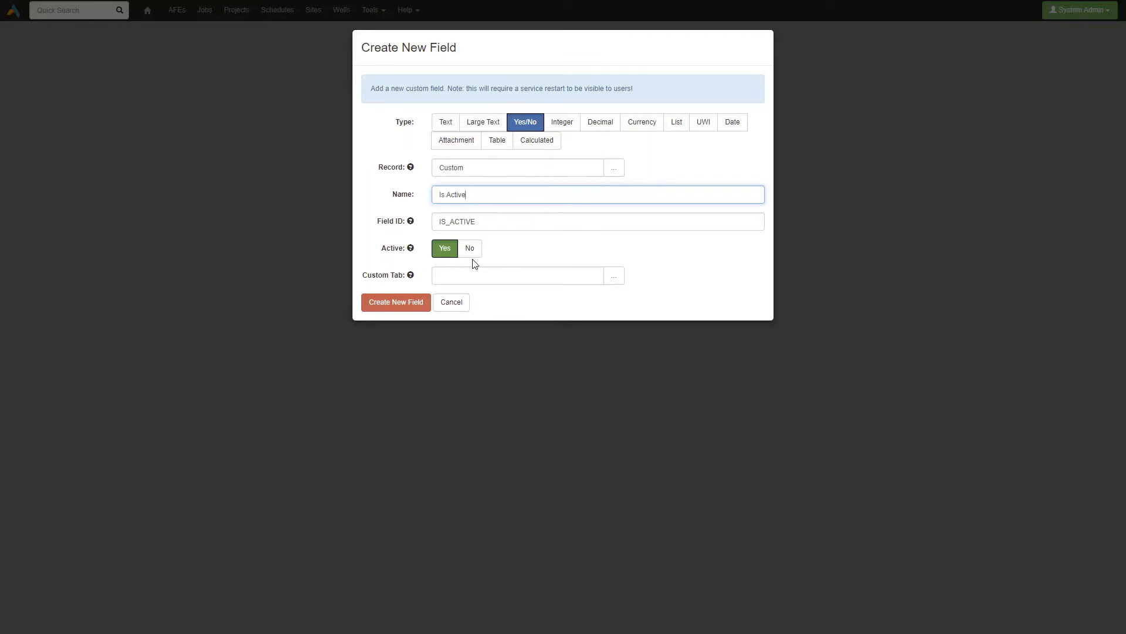
click(614, 278)
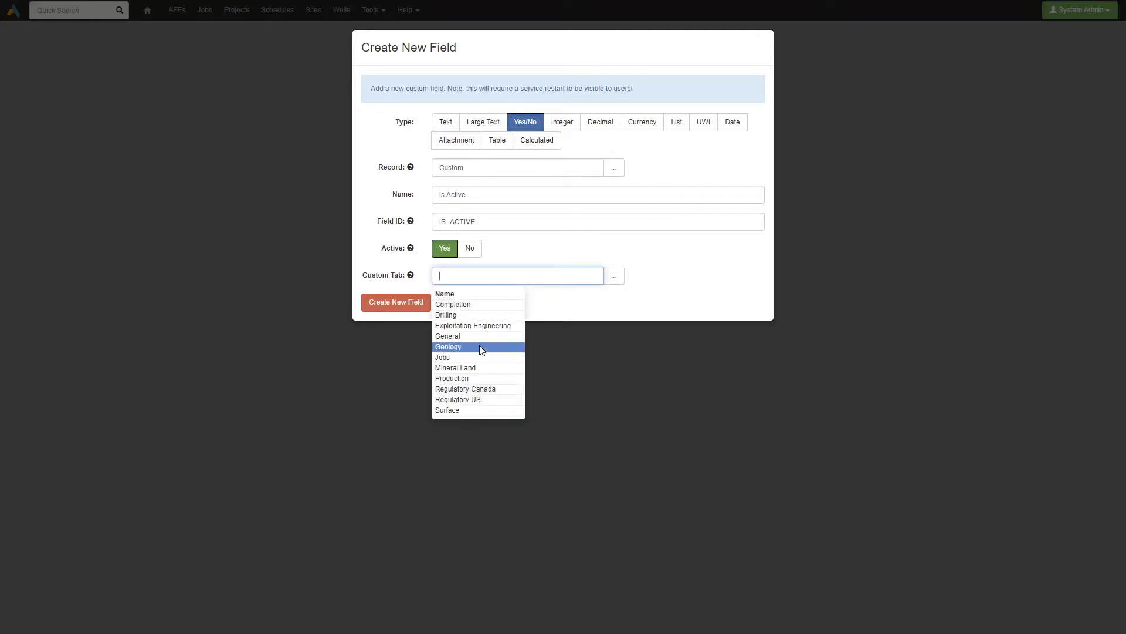
click(476, 337)
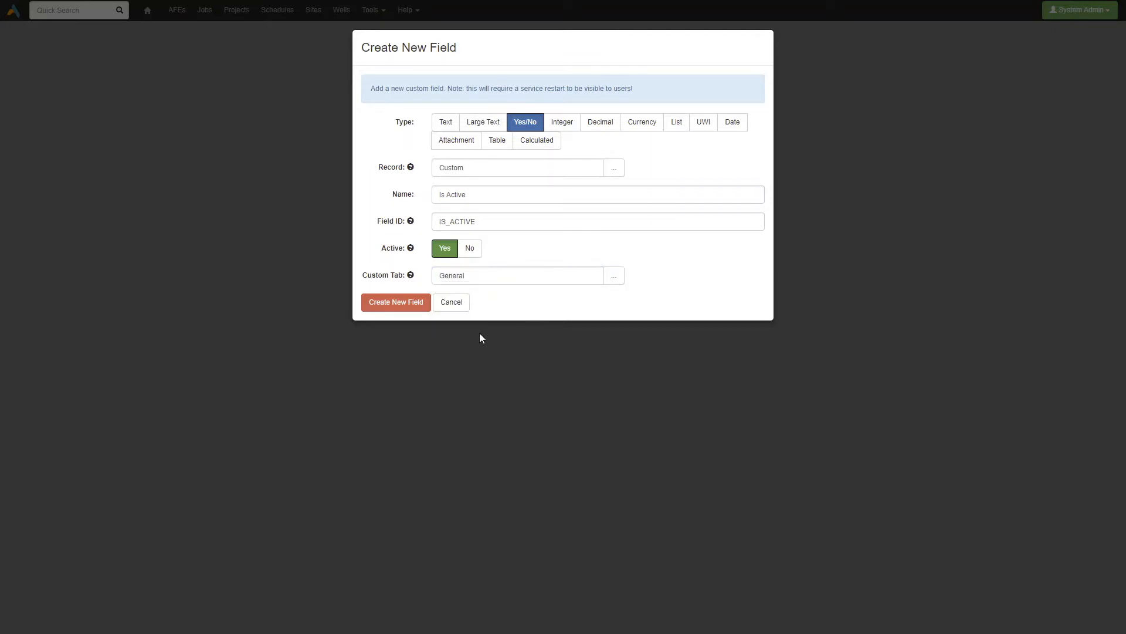
click(411, 302)
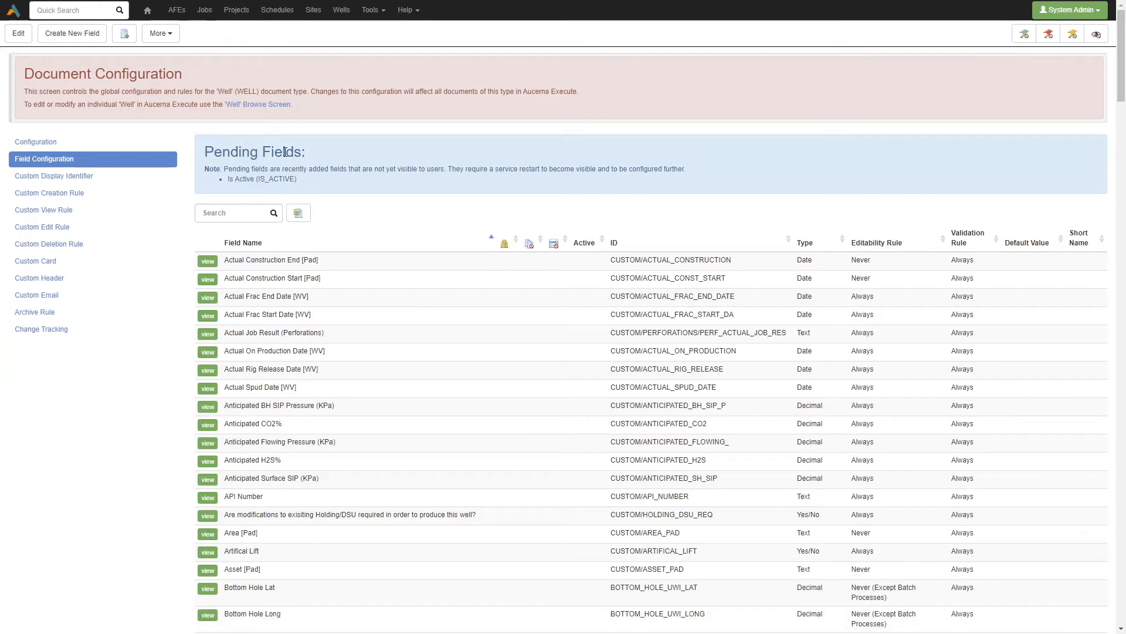
drag(243, 179, 329, 179)
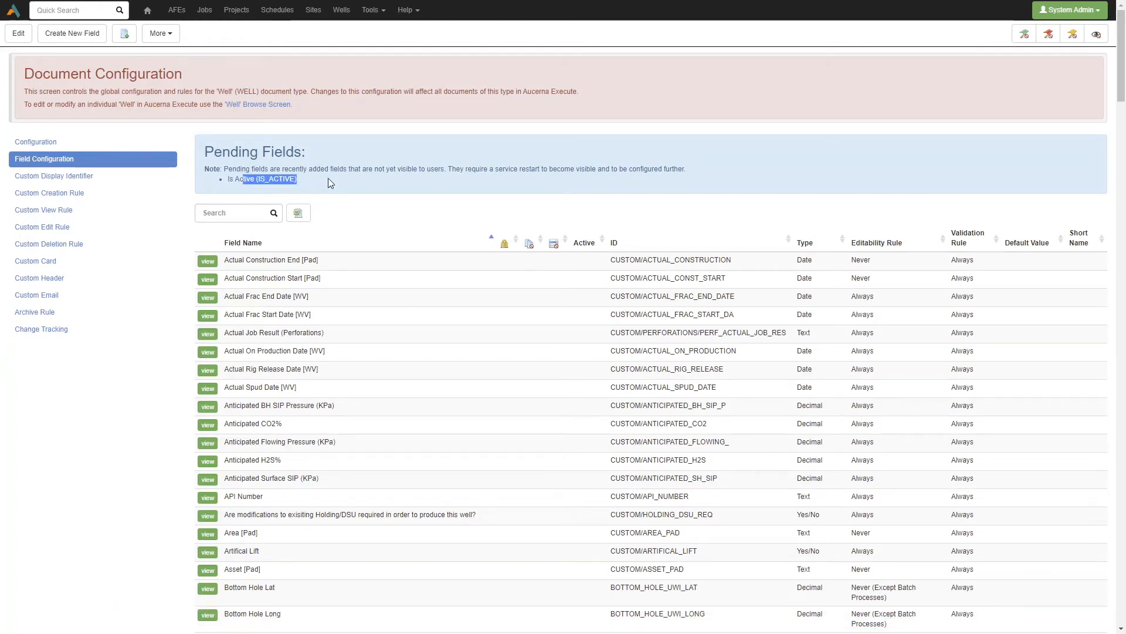
click(327, 179)
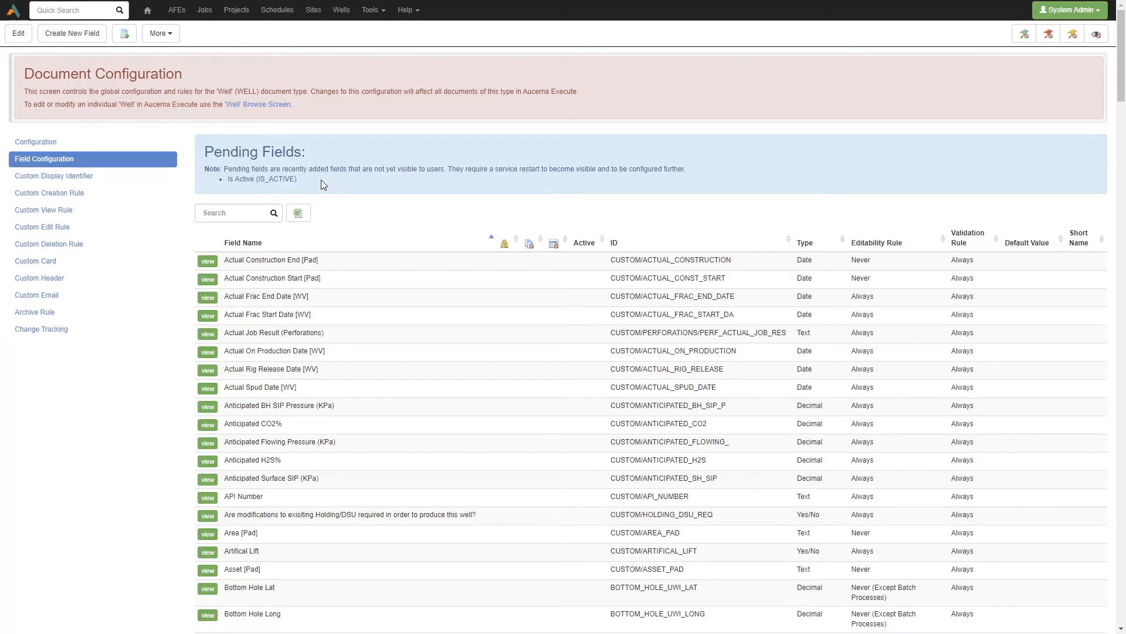
click(373, 10)
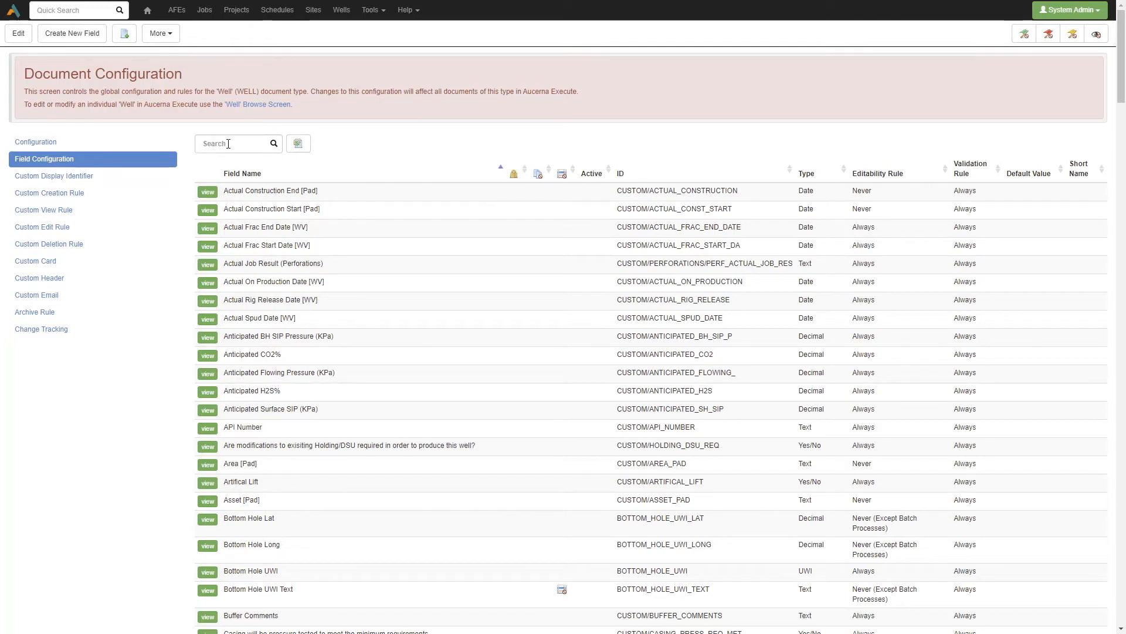
Step: Search the well fields for "active" and open the configuration of the Is Active field
click(230, 144)
text(a)
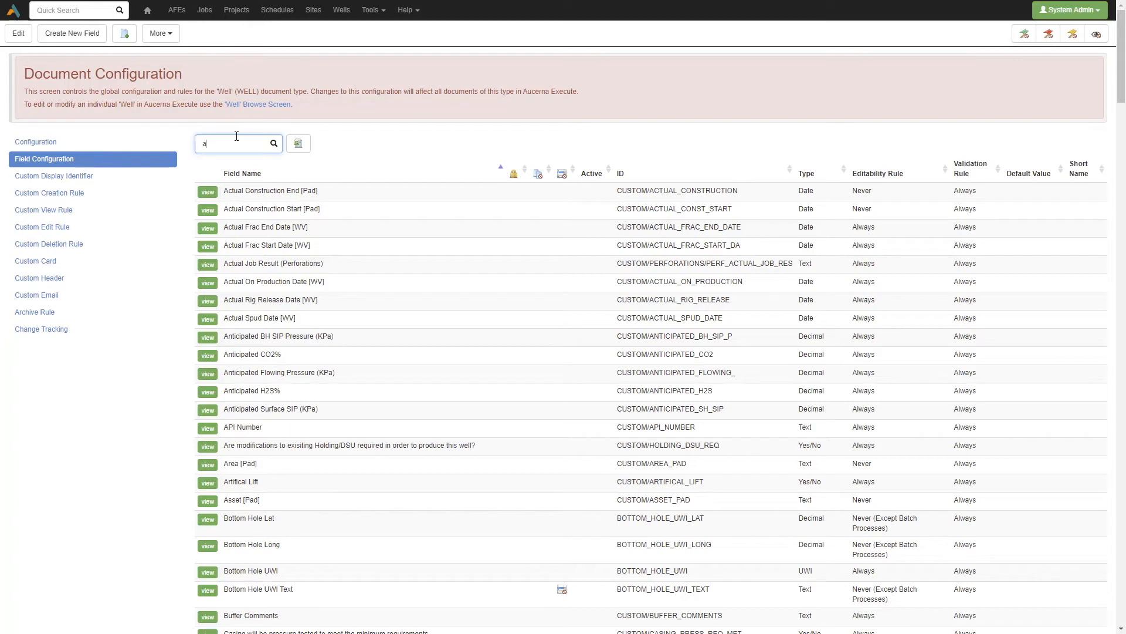
text(ctive)
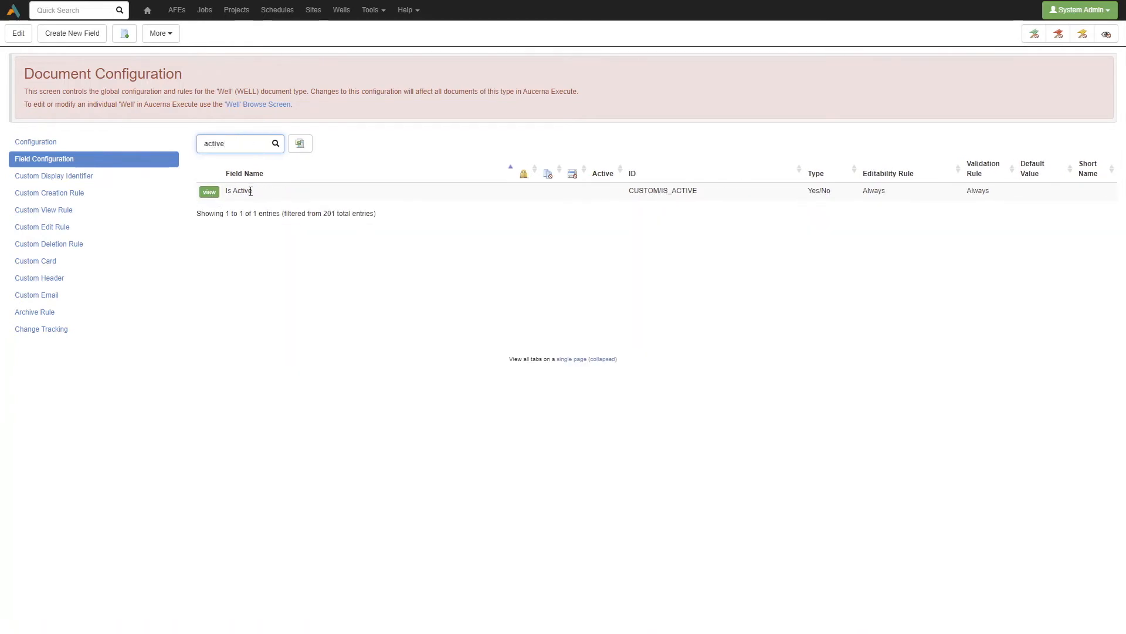
click(209, 193)
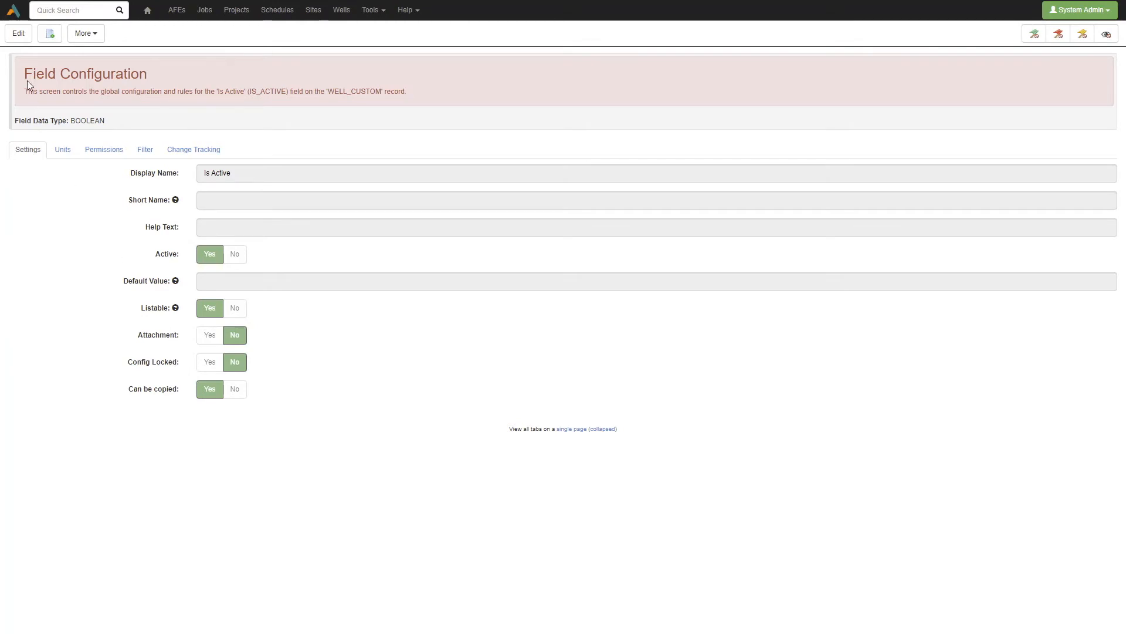
Step: Set the Is Active field's help text to "If well is active then set to YES" and save the change
click(18, 33)
click(237, 220)
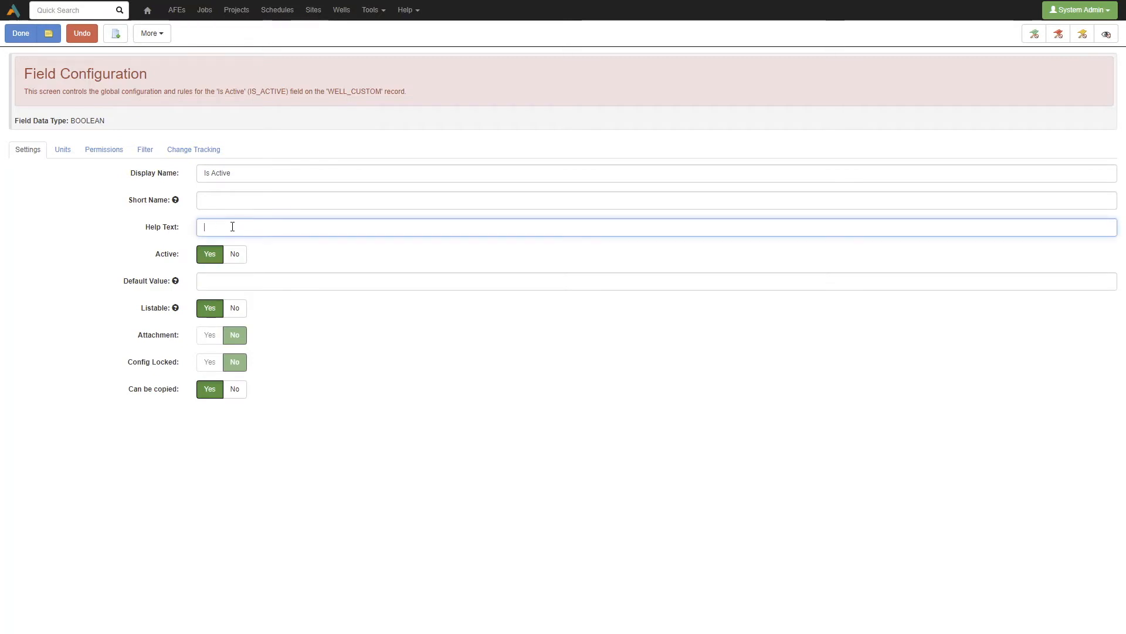
text(If wel)
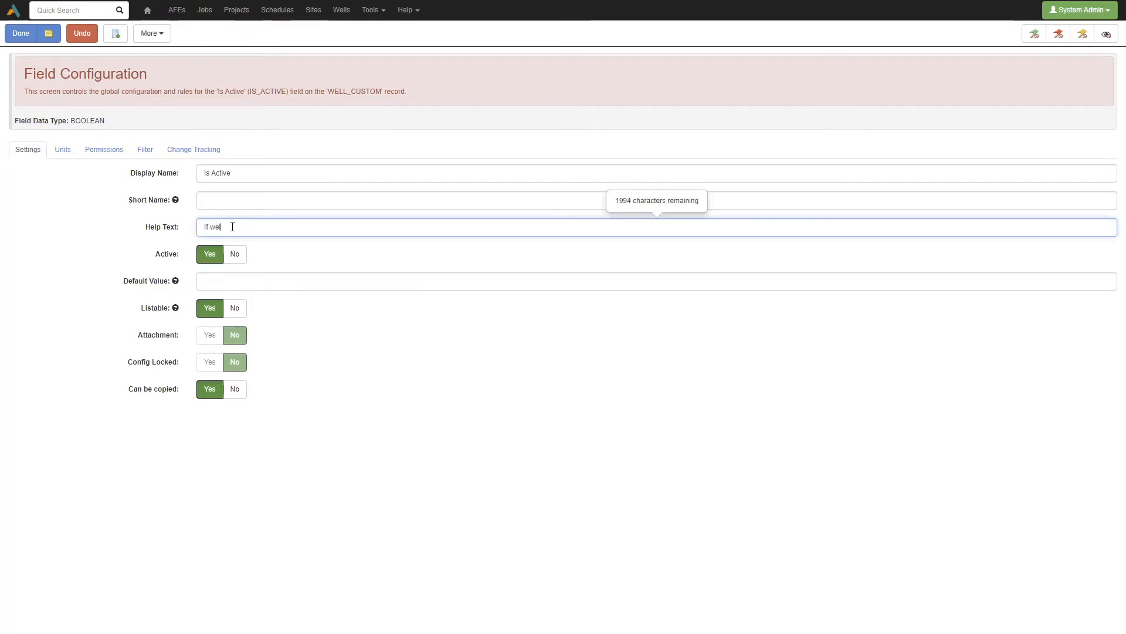
text(l is active t)
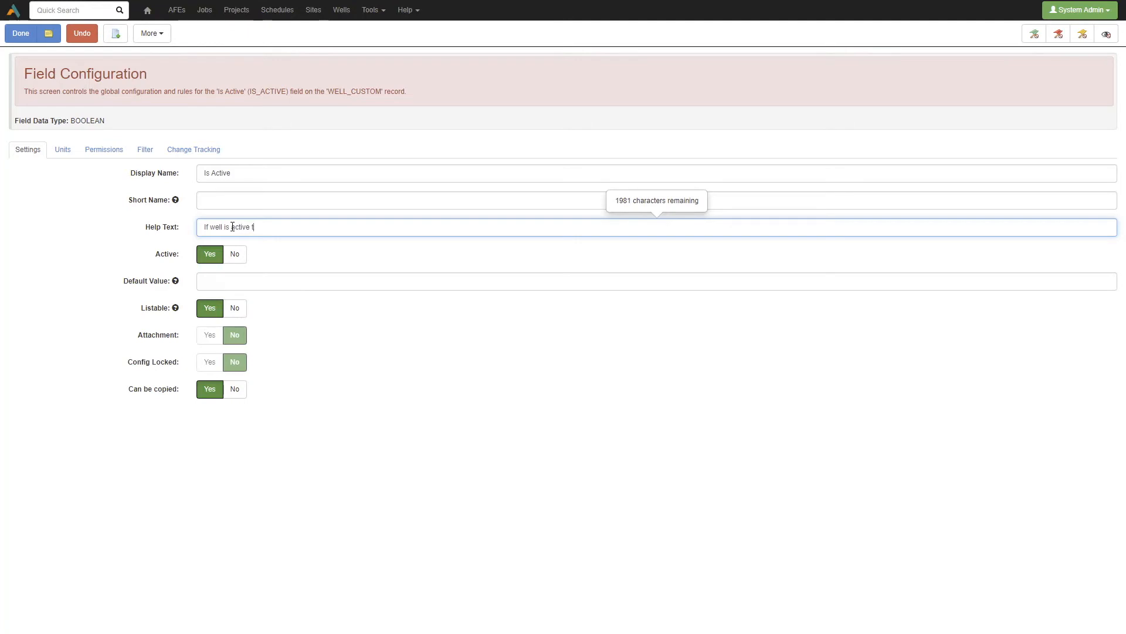
text(hen set to YES)
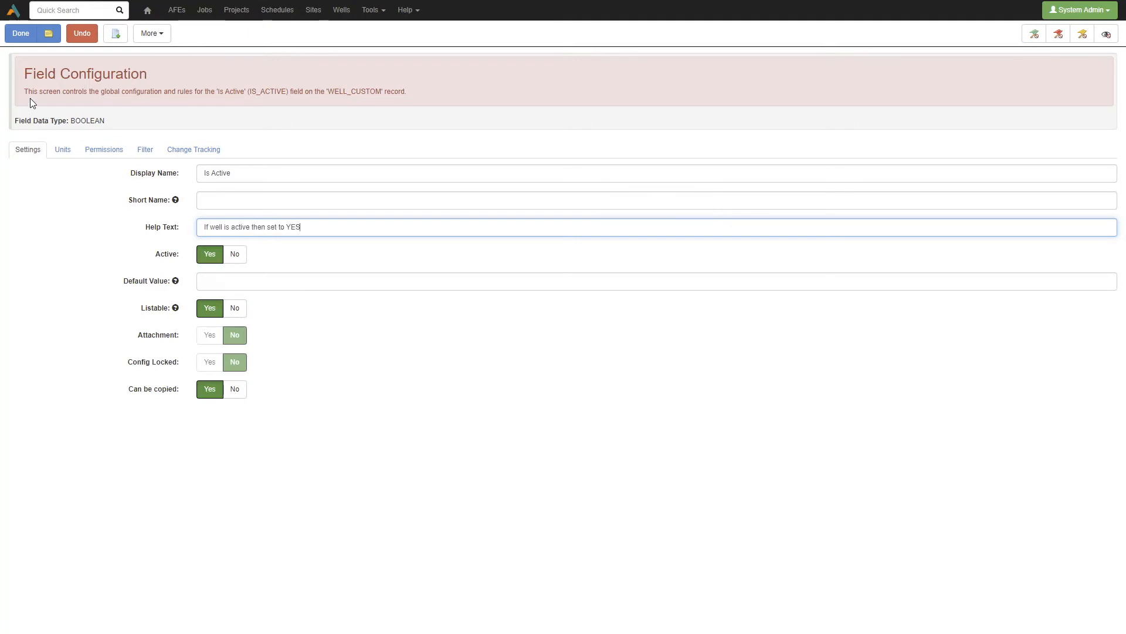
click(19, 33)
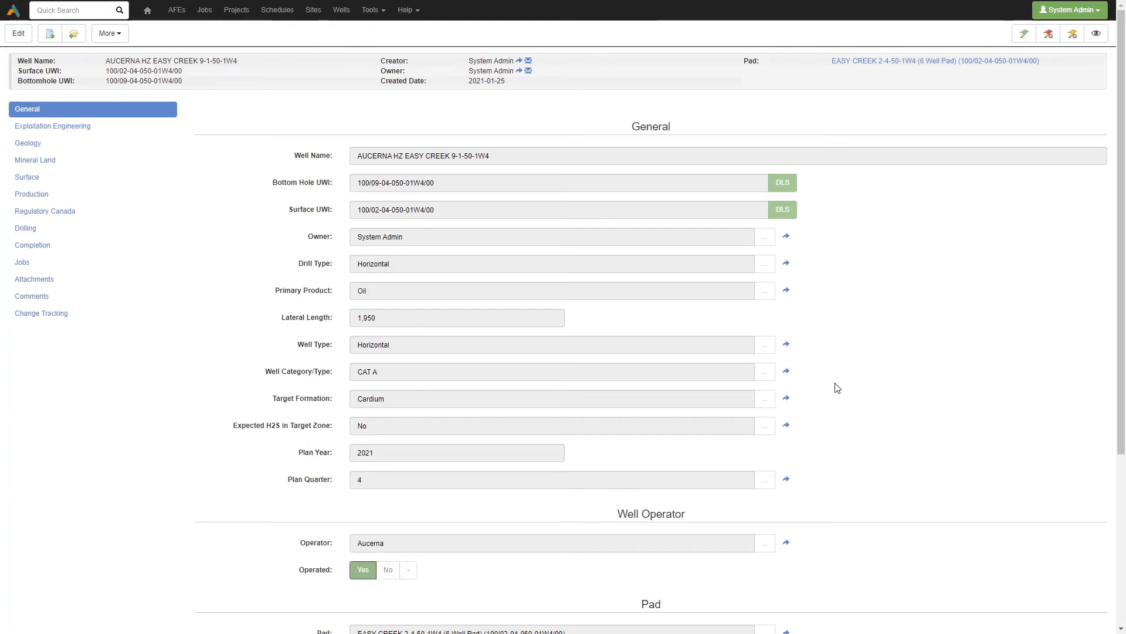
Step: Check the Is Active field at the end of the well record's General section
scroll(411, 276, down, 4)
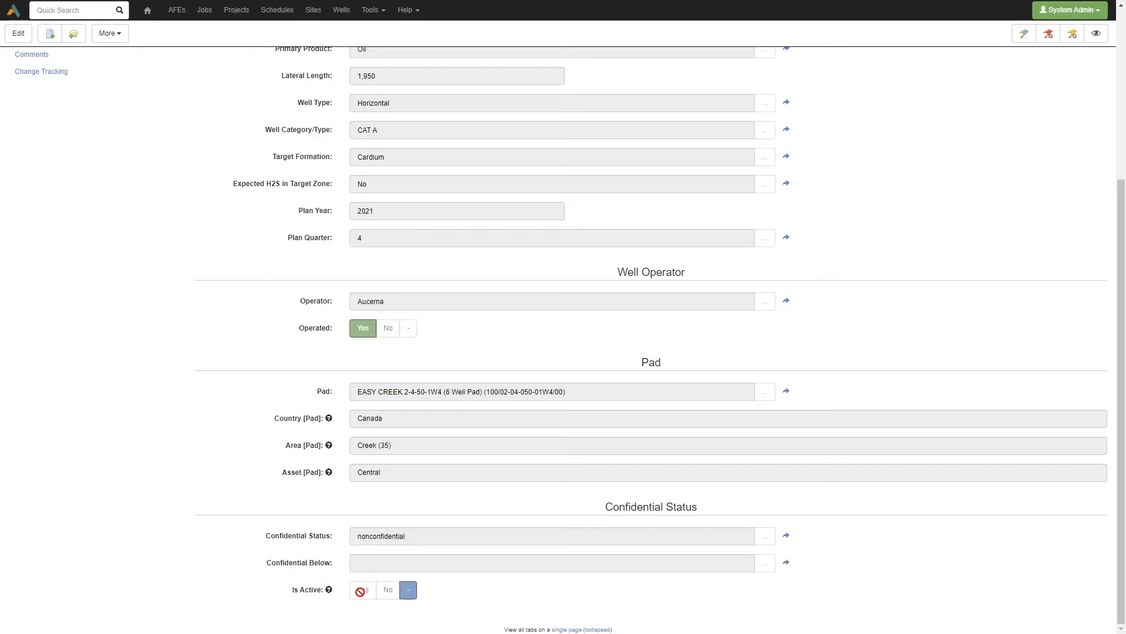
scroll(360, 591, up, 4)
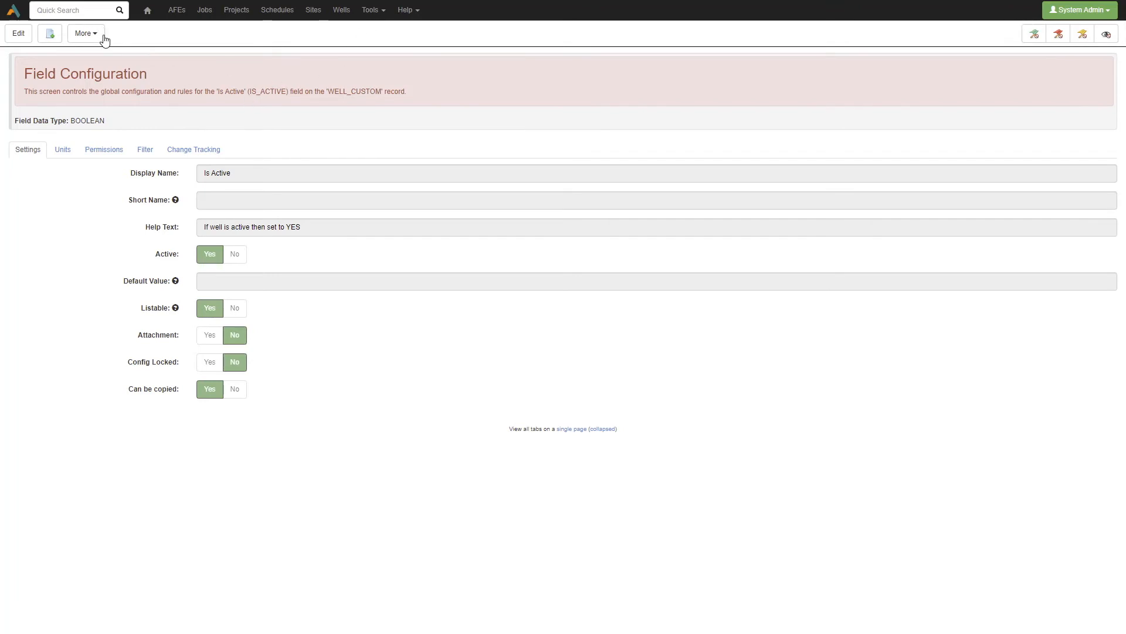
Step: Return to the configuration list, search for "cust", and open the Custom Tabs items
click(372, 10)
click(413, 216)
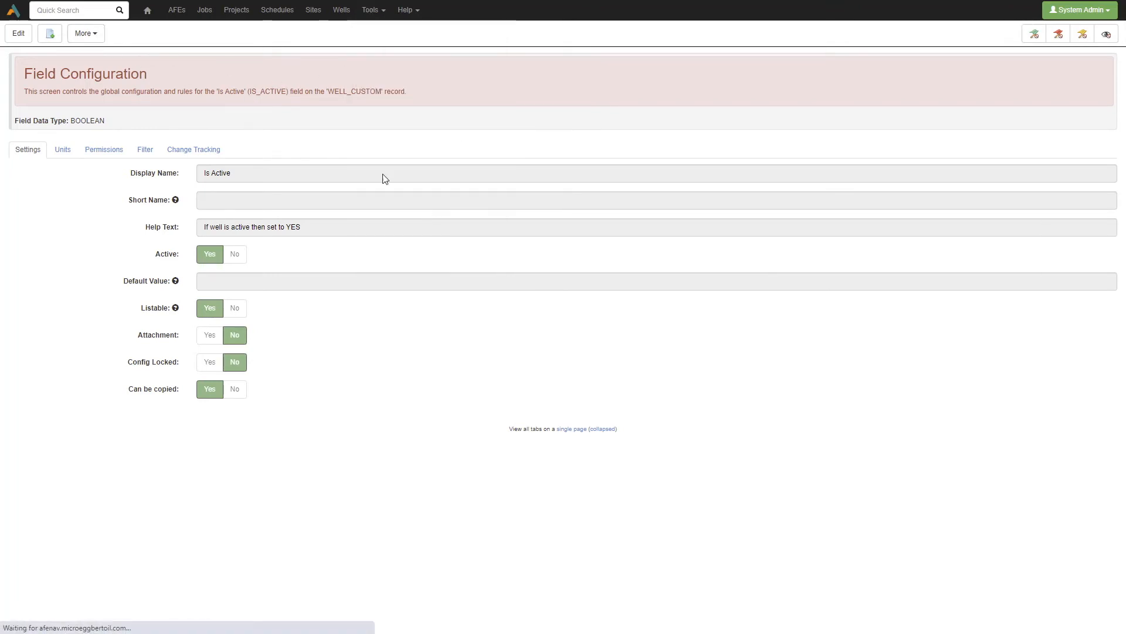
click(55, 70)
key(ctrl+a)
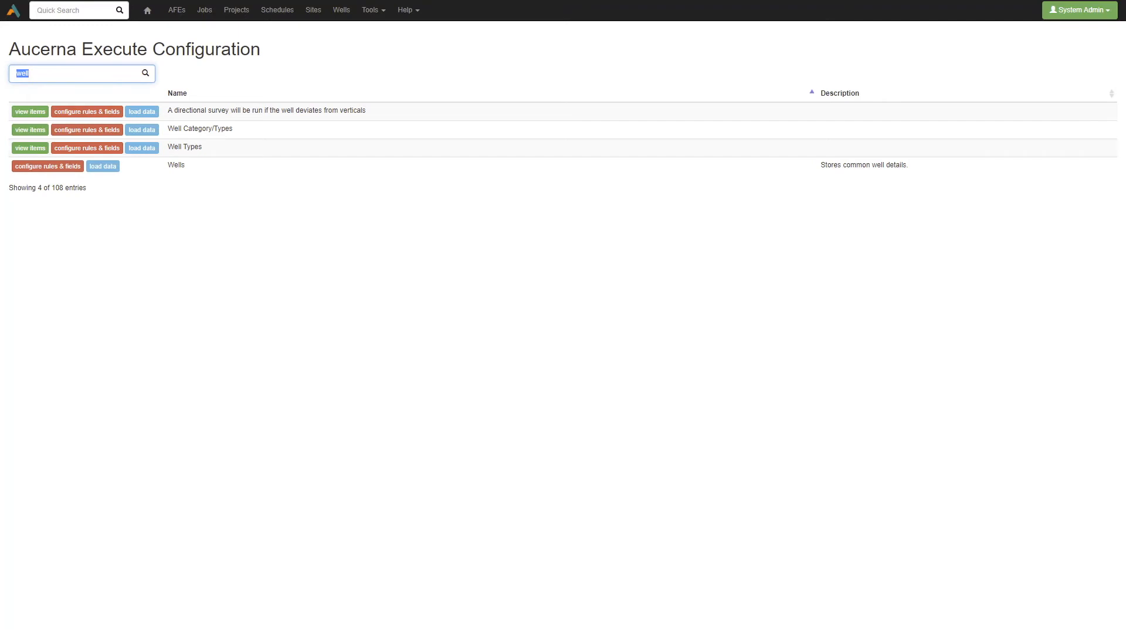
text(cust)
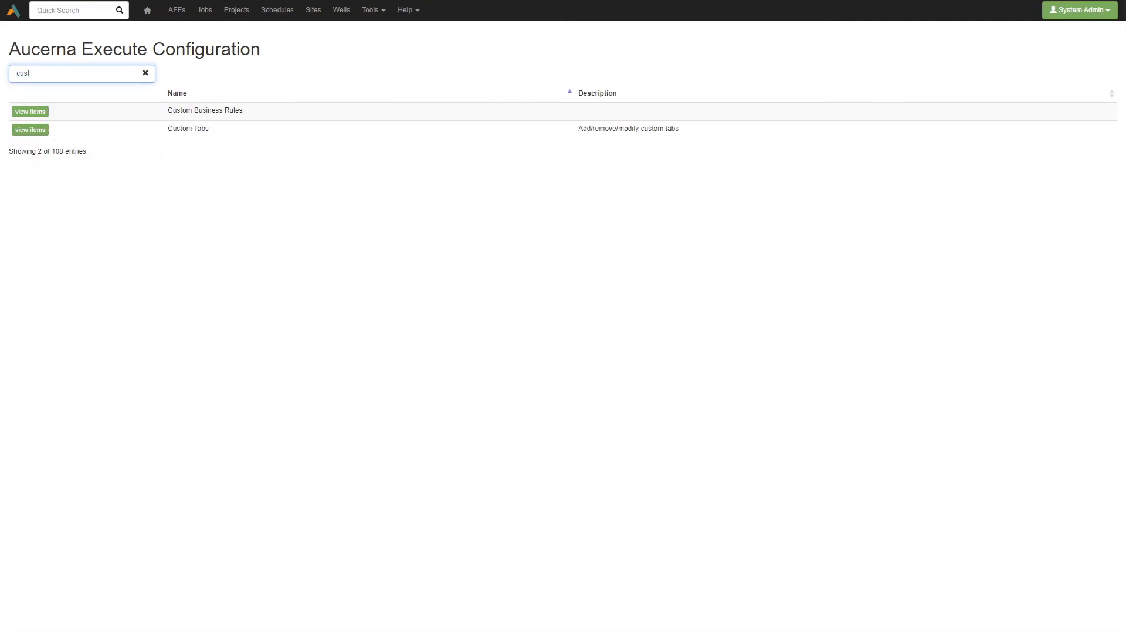
click(35, 130)
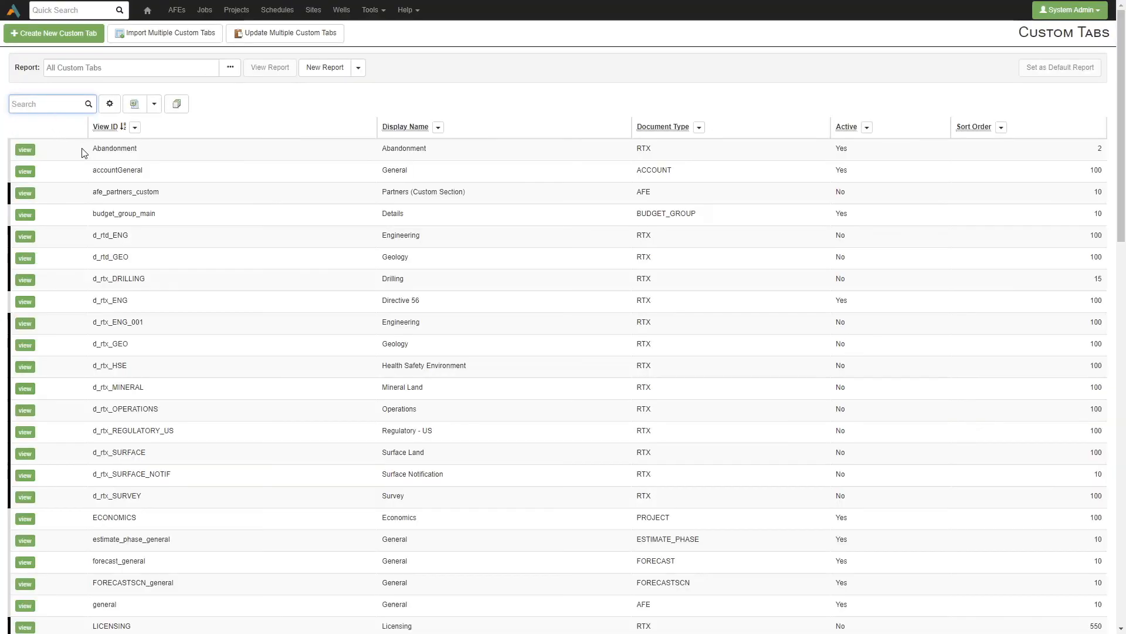
Step: Filter the custom tabs by "well", open WELL_GENERAL, and review its list of fields
text(well)
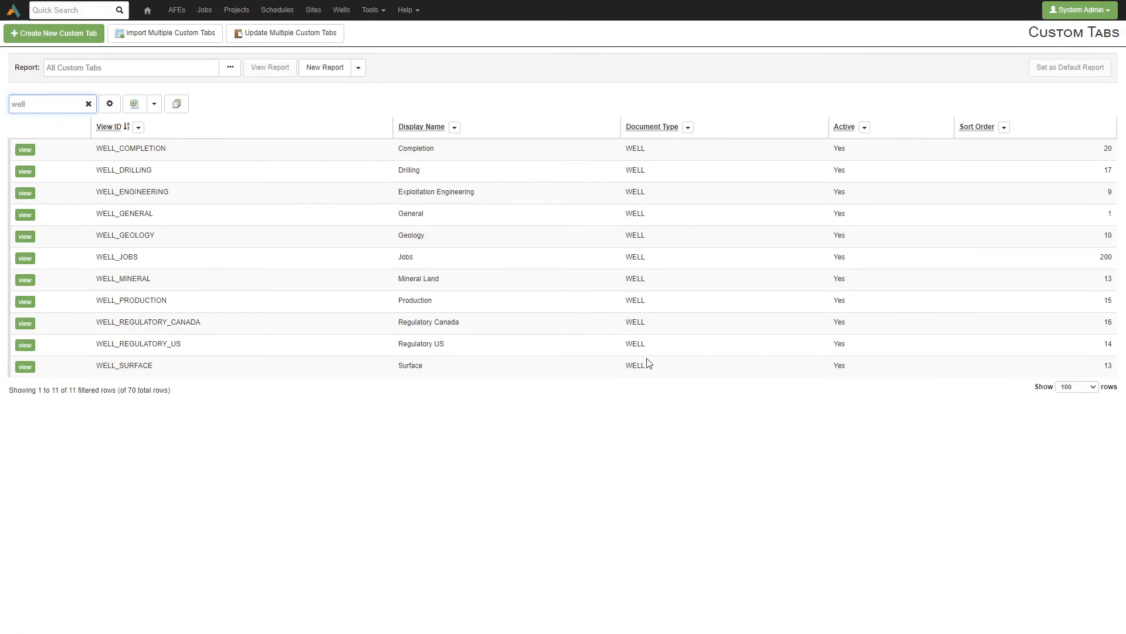
click(25, 215)
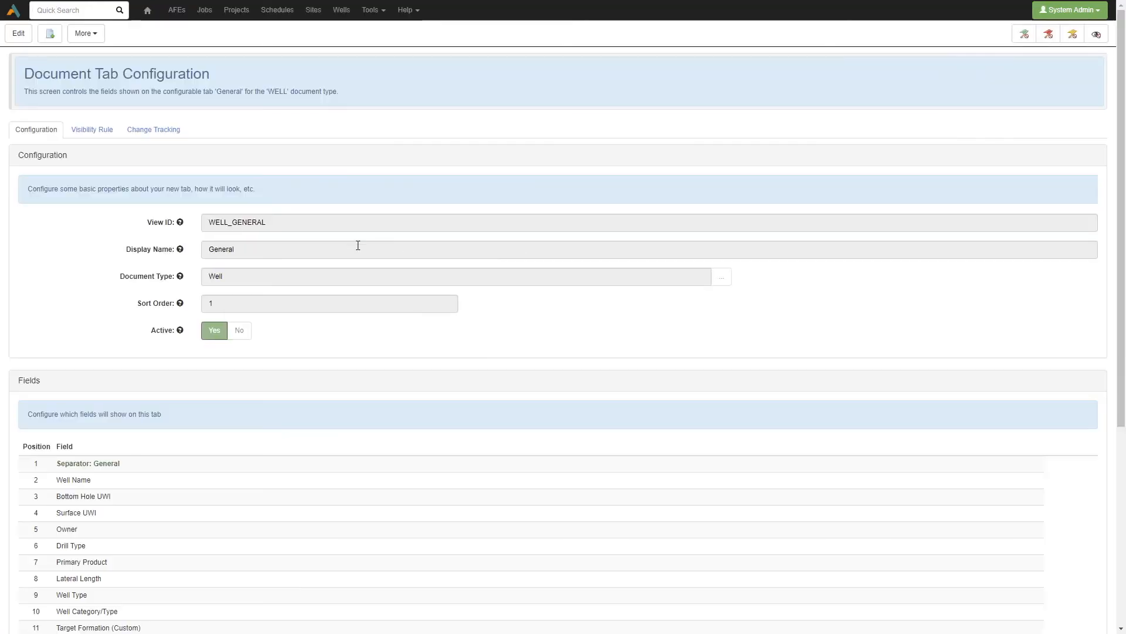
scroll(125, 376, down, 5)
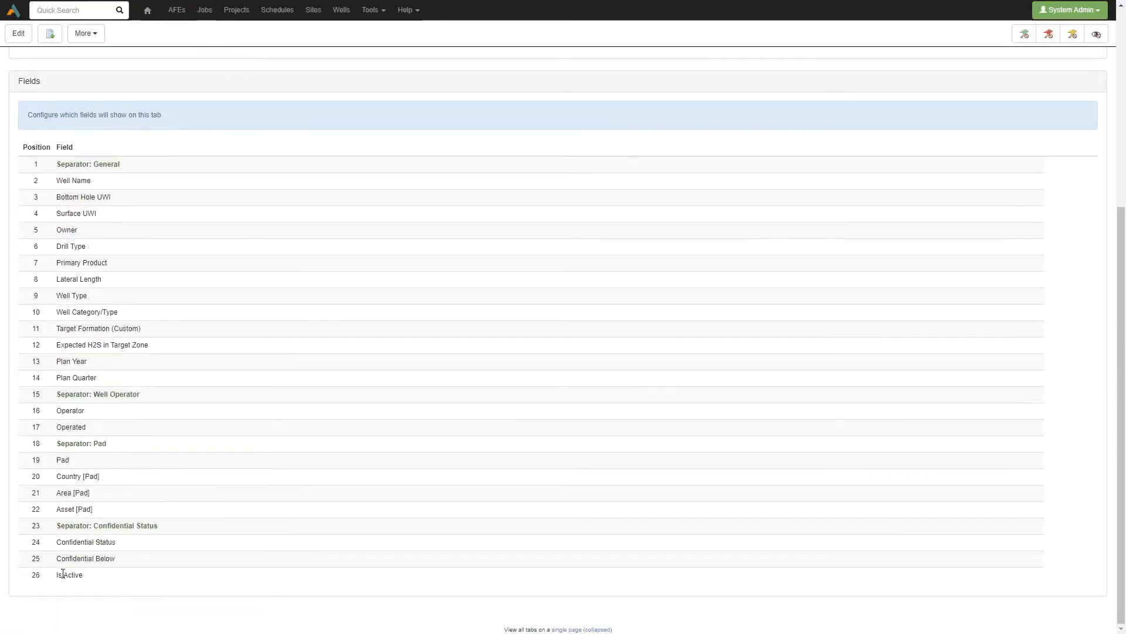
Step: Edit the WELL_GENERAL tab to place Is Active directly under the General separator, above Well Name, and save the change
drag(70, 579, 103, 581)
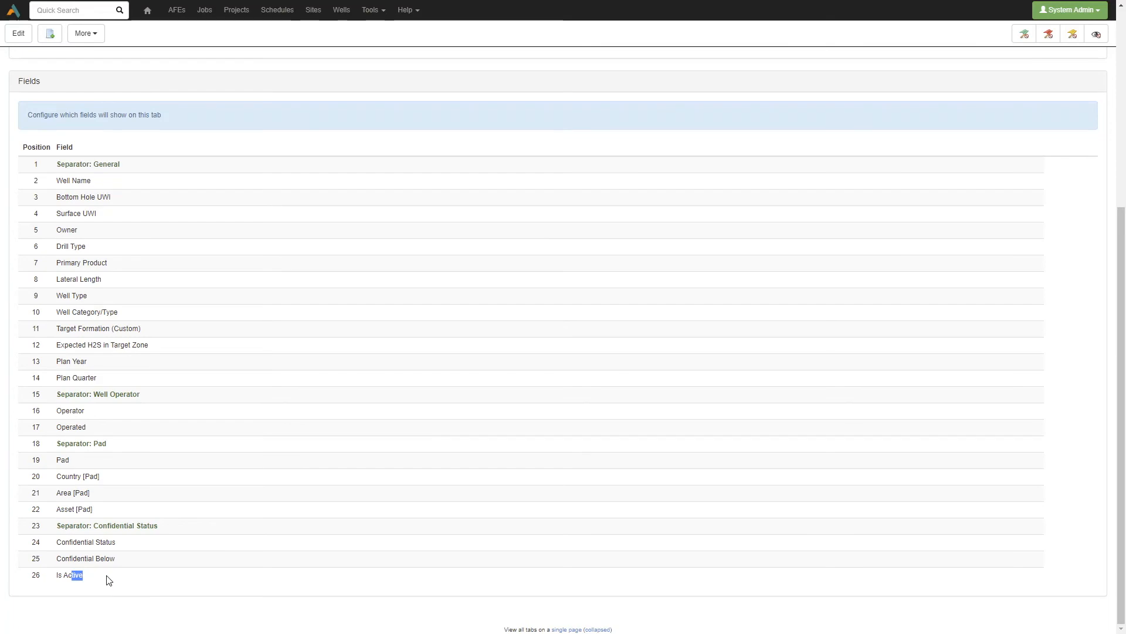
click(105, 578)
scroll(101, 468, up, 5)
click(24, 33)
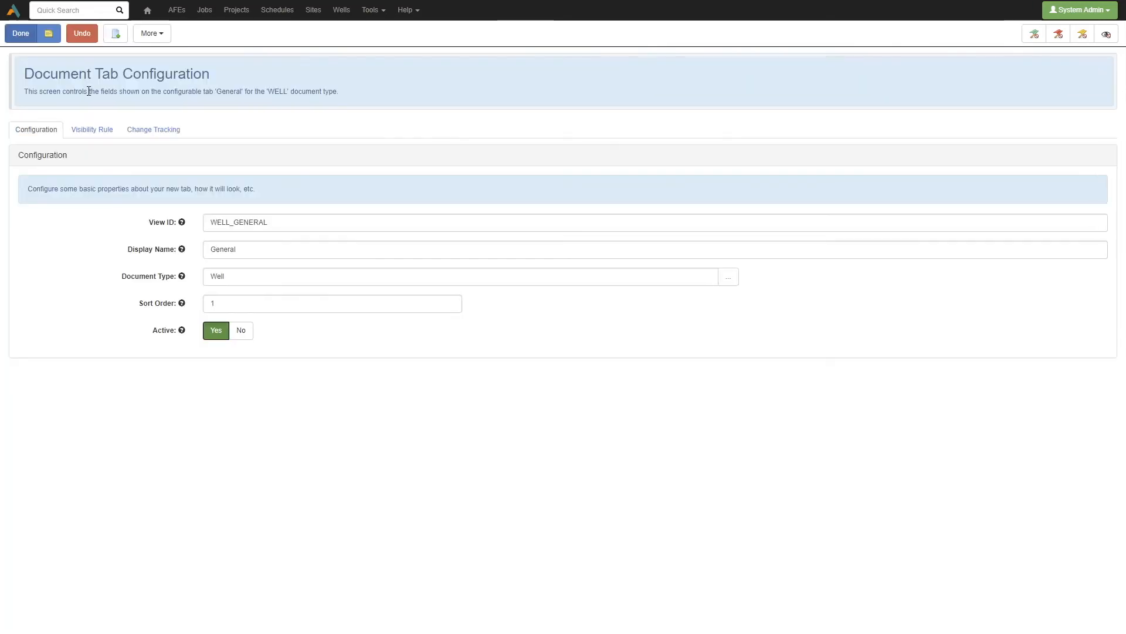
scroll(81, 524, down, 6)
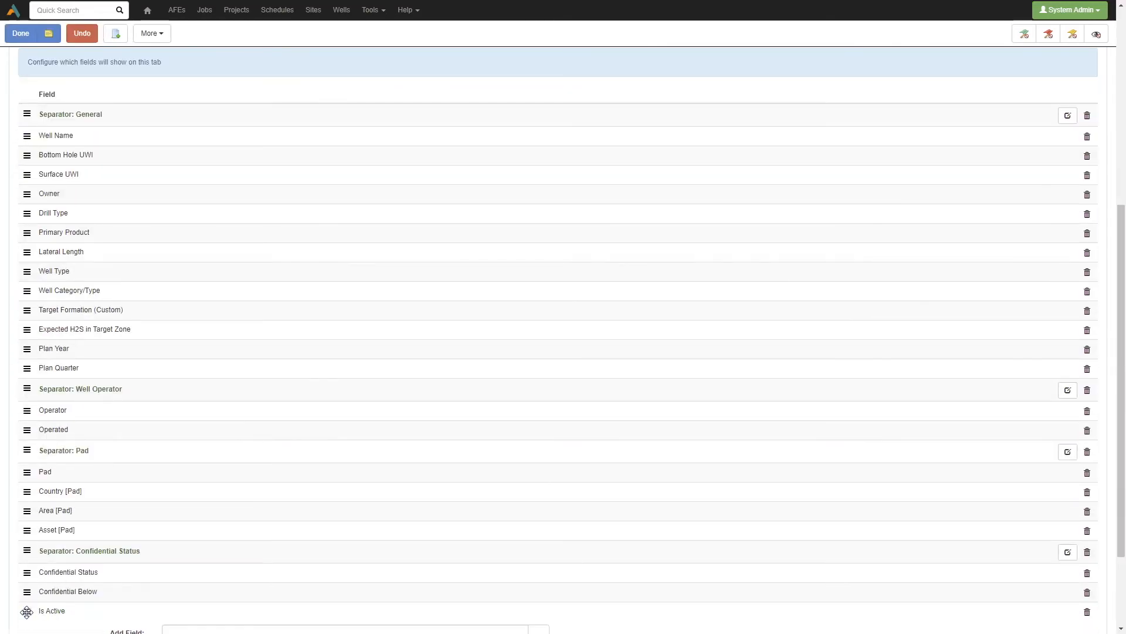
drag(27, 611, 30, 131)
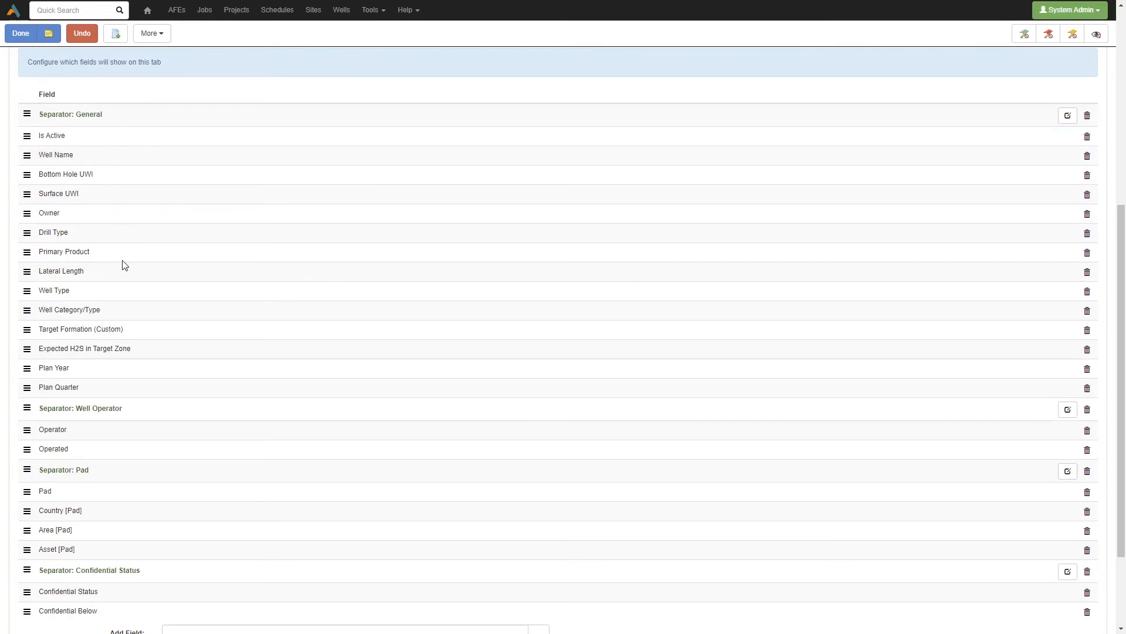
scroll(274, 562, down, 2)
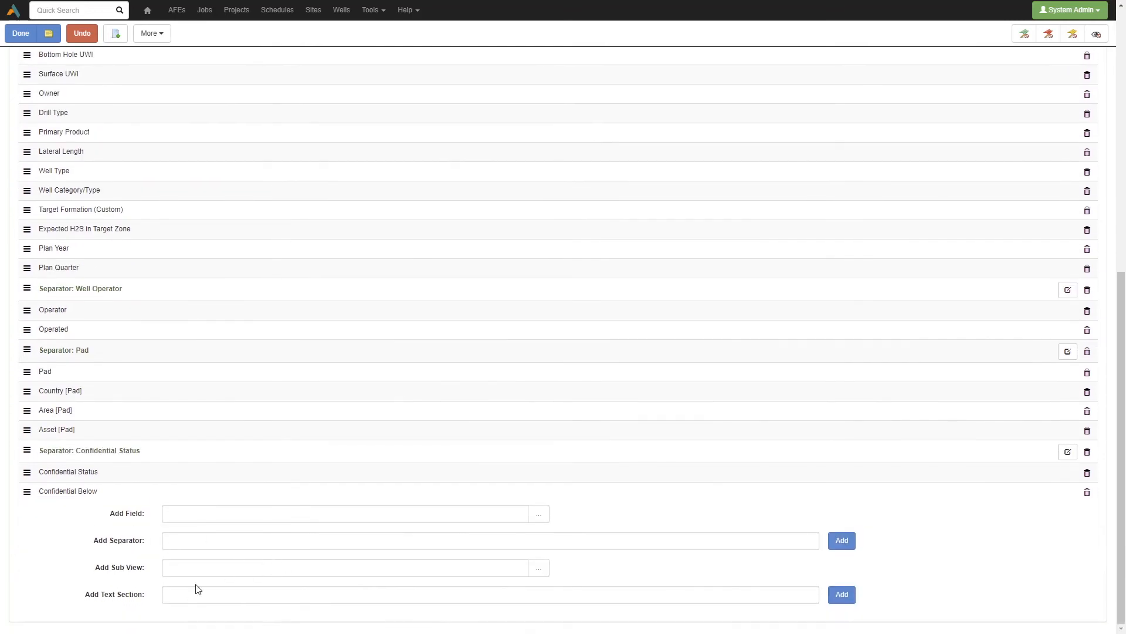
scroll(192, 596, up, 7)
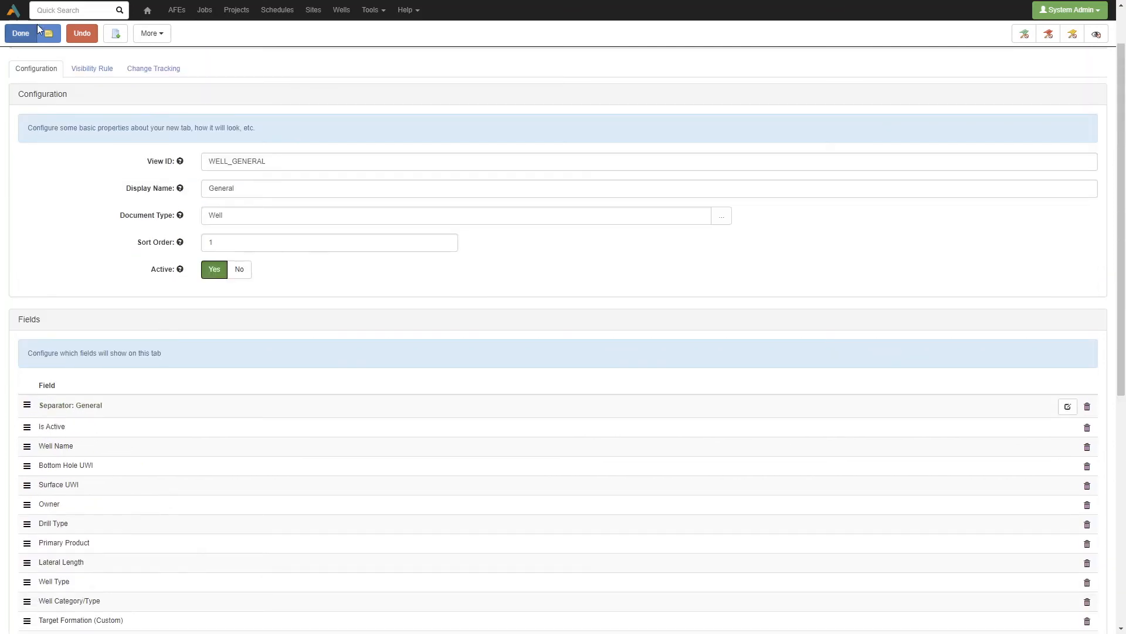
click(21, 34)
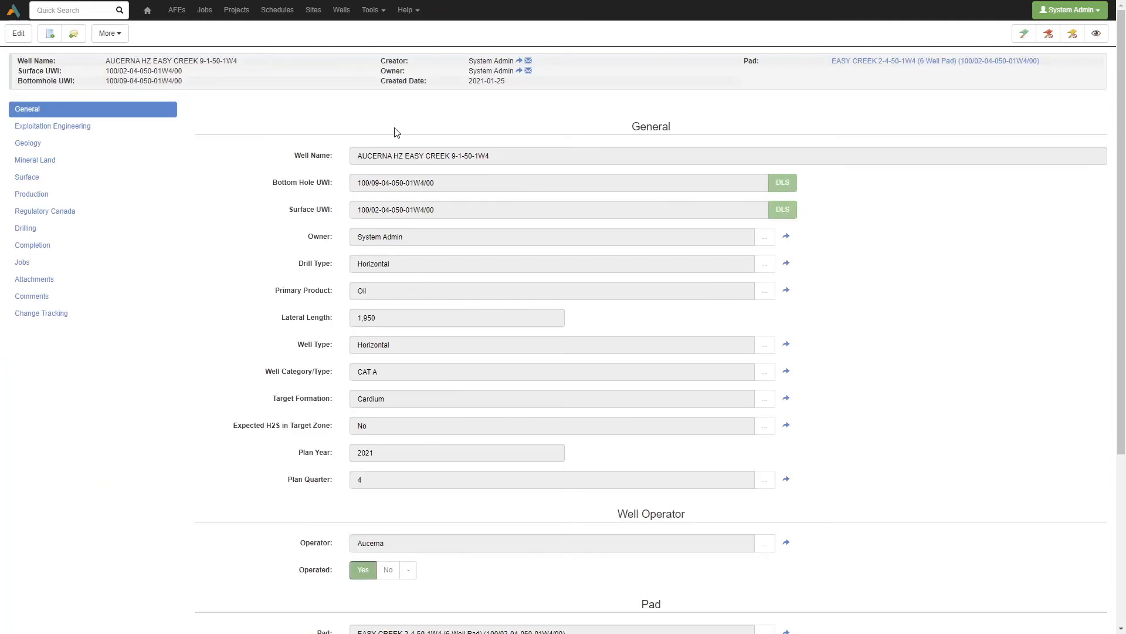
Step: Reload the well record and check the Is Active field's help text in the General section
key(F5)
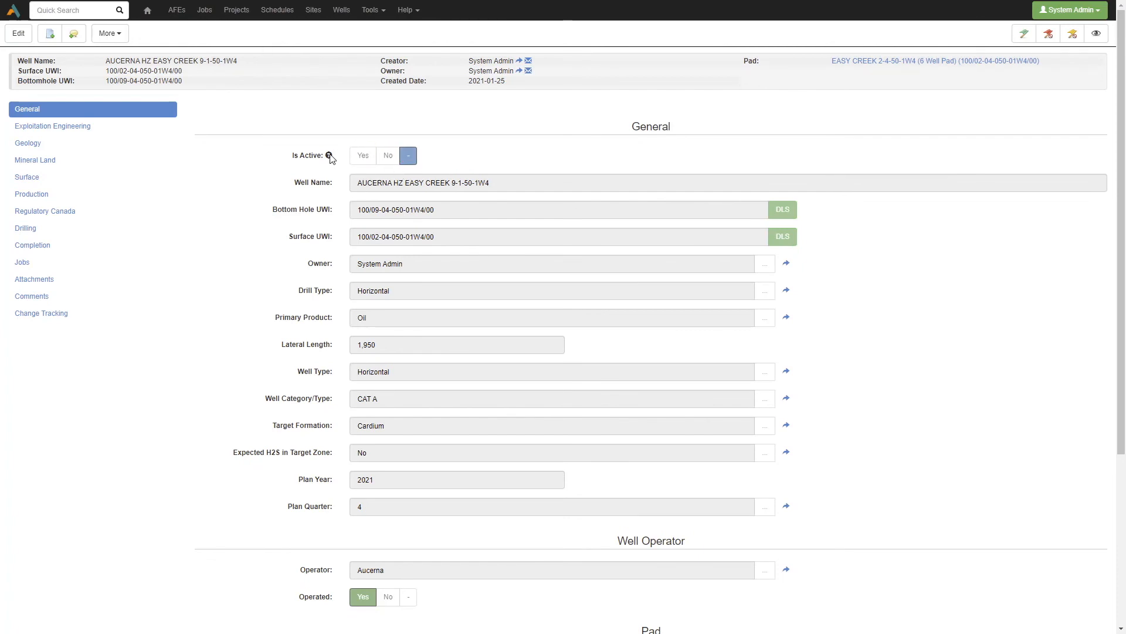
click(329, 156)
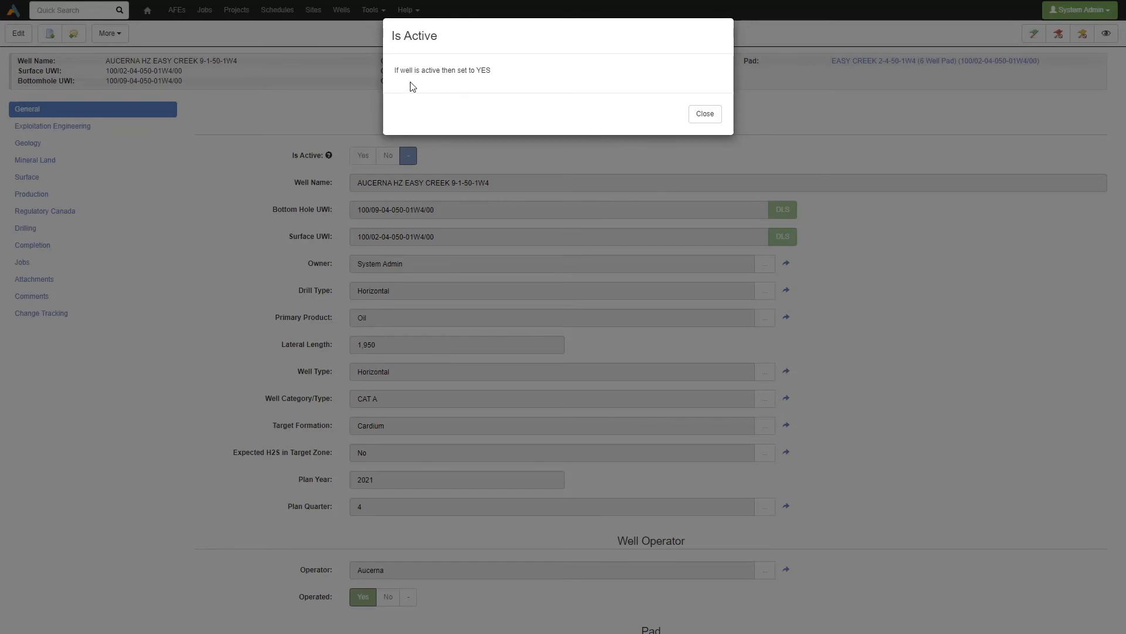
click(711, 116)
Step: Edit the well record, set Is Active to Yes, and save the record
click(19, 34)
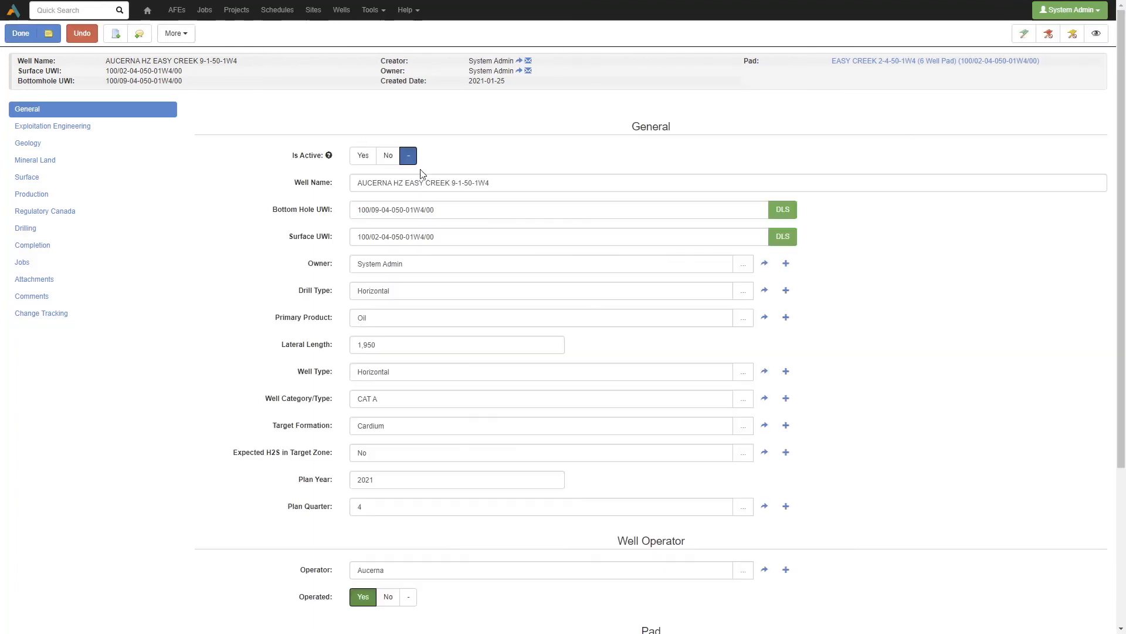
click(391, 161)
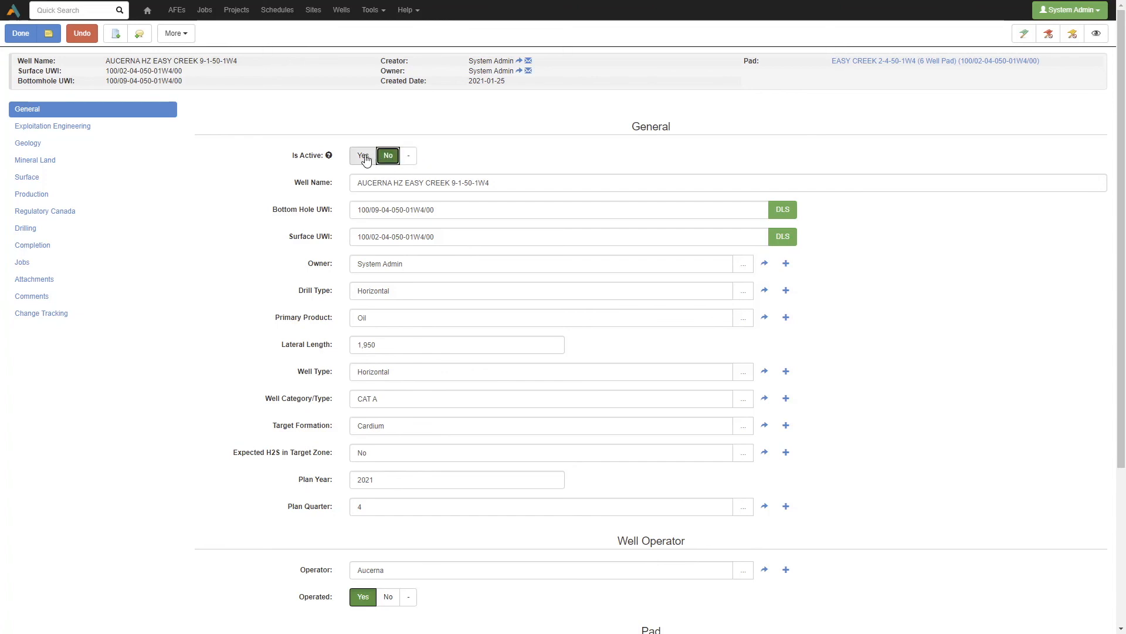
click(375, 155)
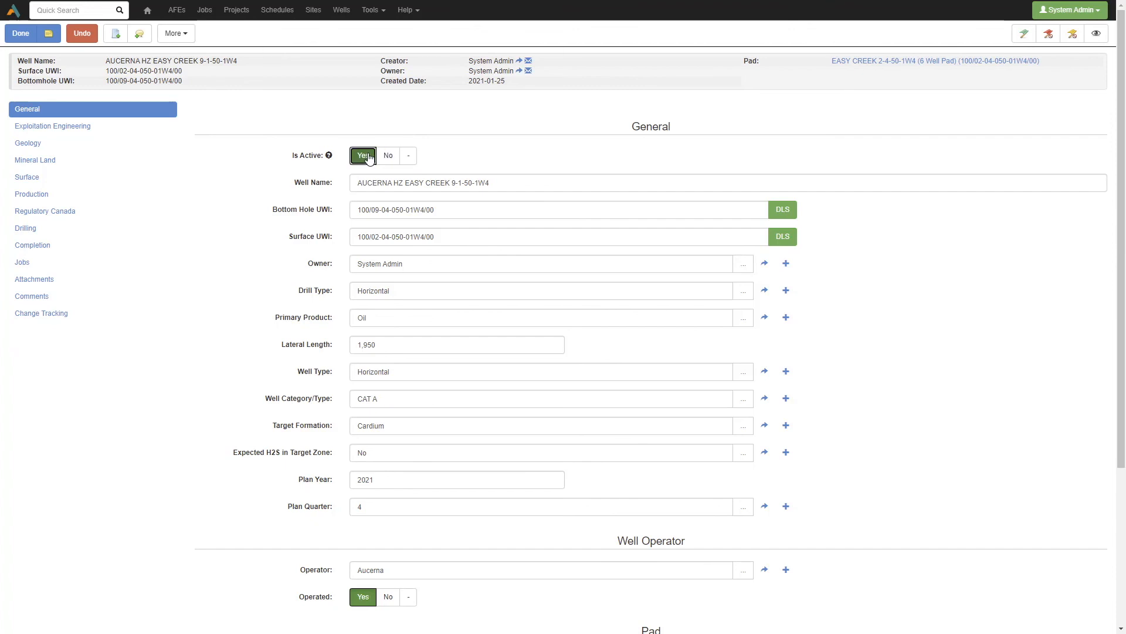
click(20, 34)
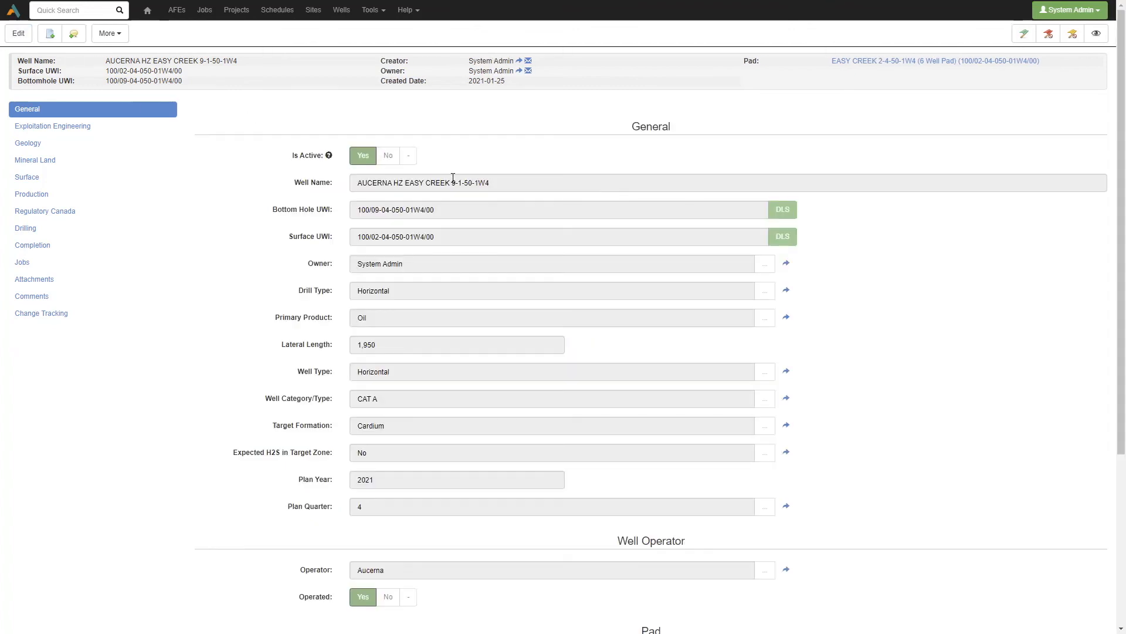